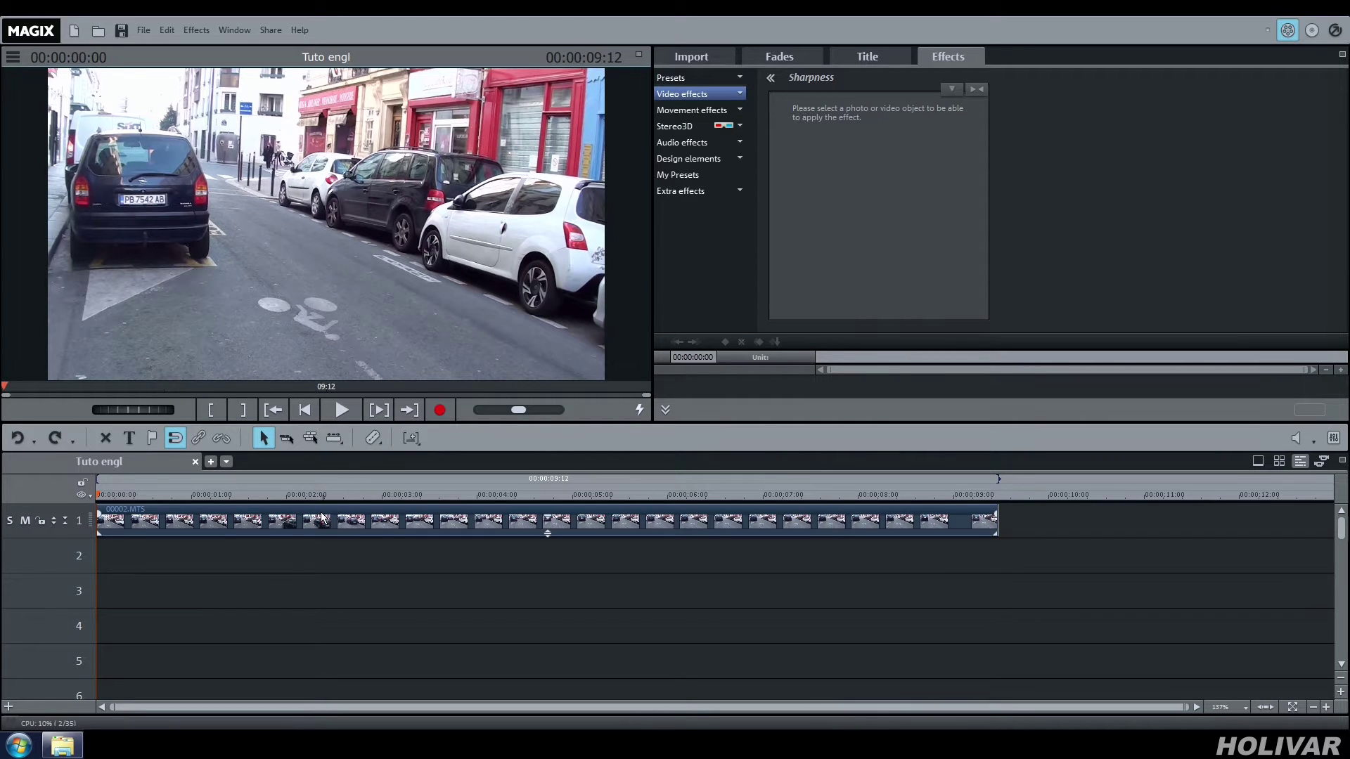
# Duplicate the 00002.MTS clip from track 1 onto track 3, aligned with the original
pyautogui.click(323, 518)
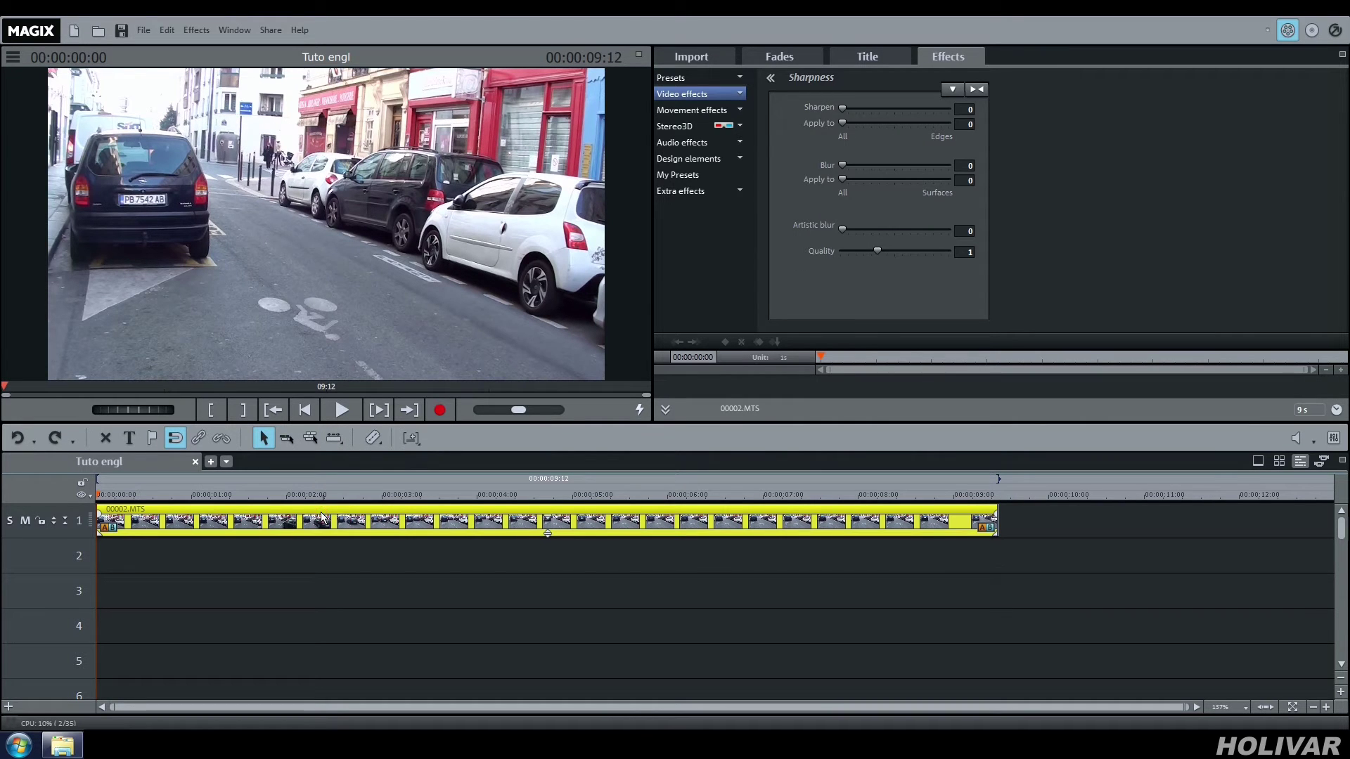
pyautogui.moveTo(323, 518); pyautogui.dragTo(307, 590)
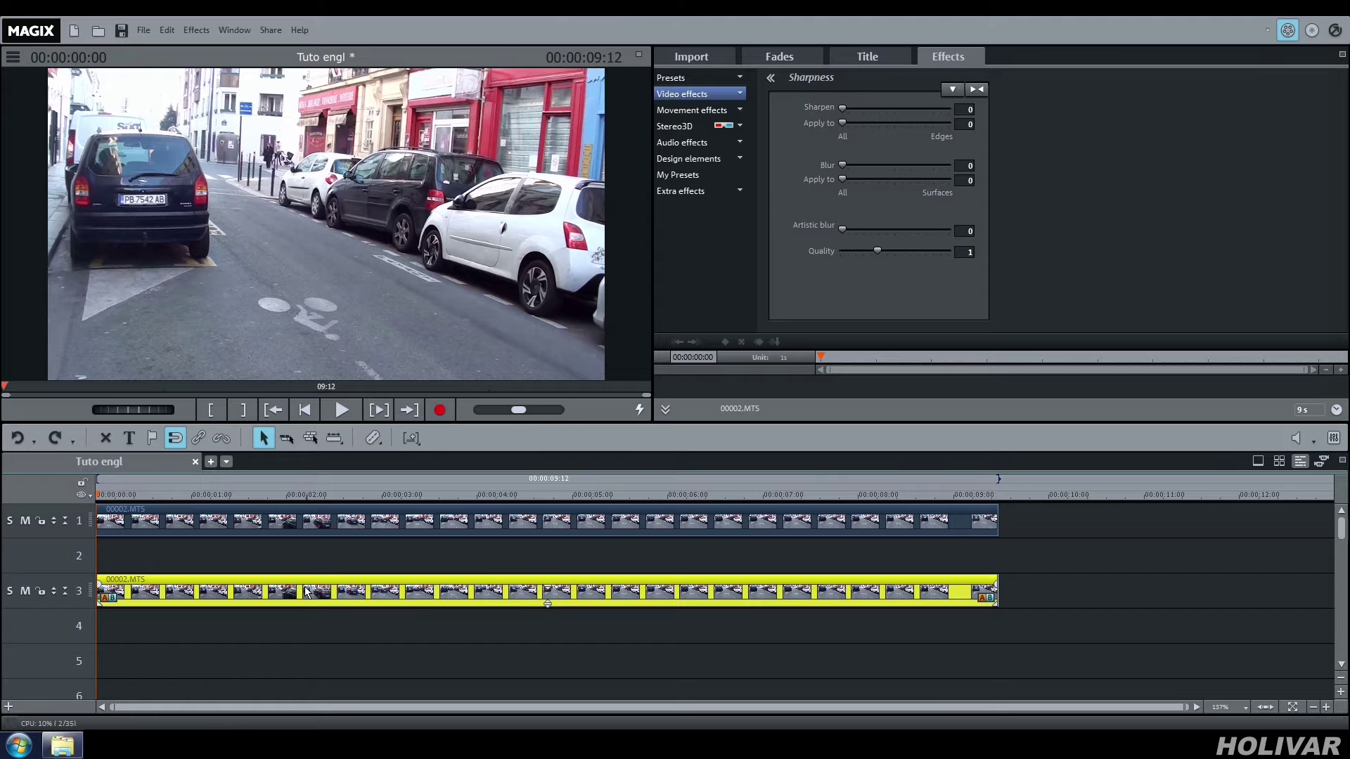
# Place the Matte_12_00001 image from the Tuto folder at the start of track 2 and extend it to the video clips' end
pyautogui.click(59, 746)
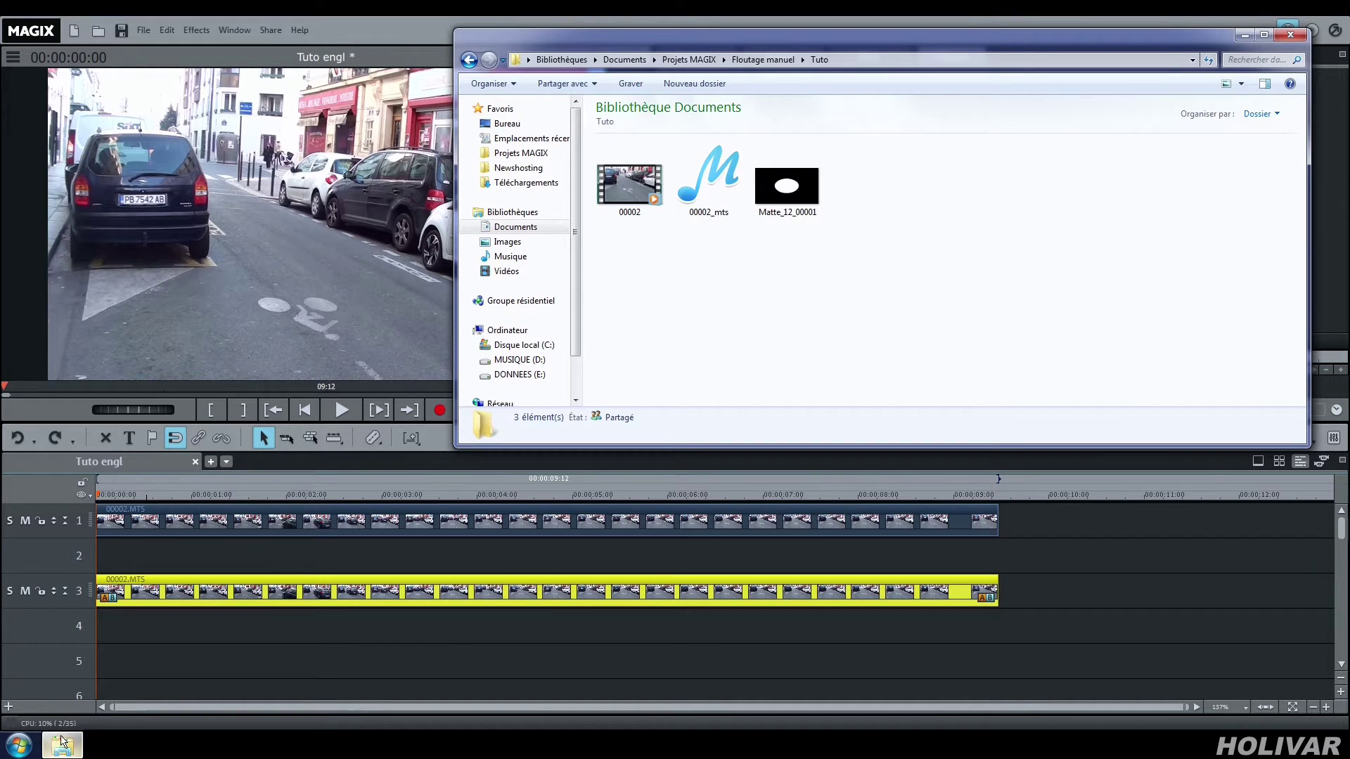
pyautogui.click(788, 190)
pyautogui.moveTo(789, 190); pyautogui.dragTo(156, 555)
pyautogui.click(156, 550)
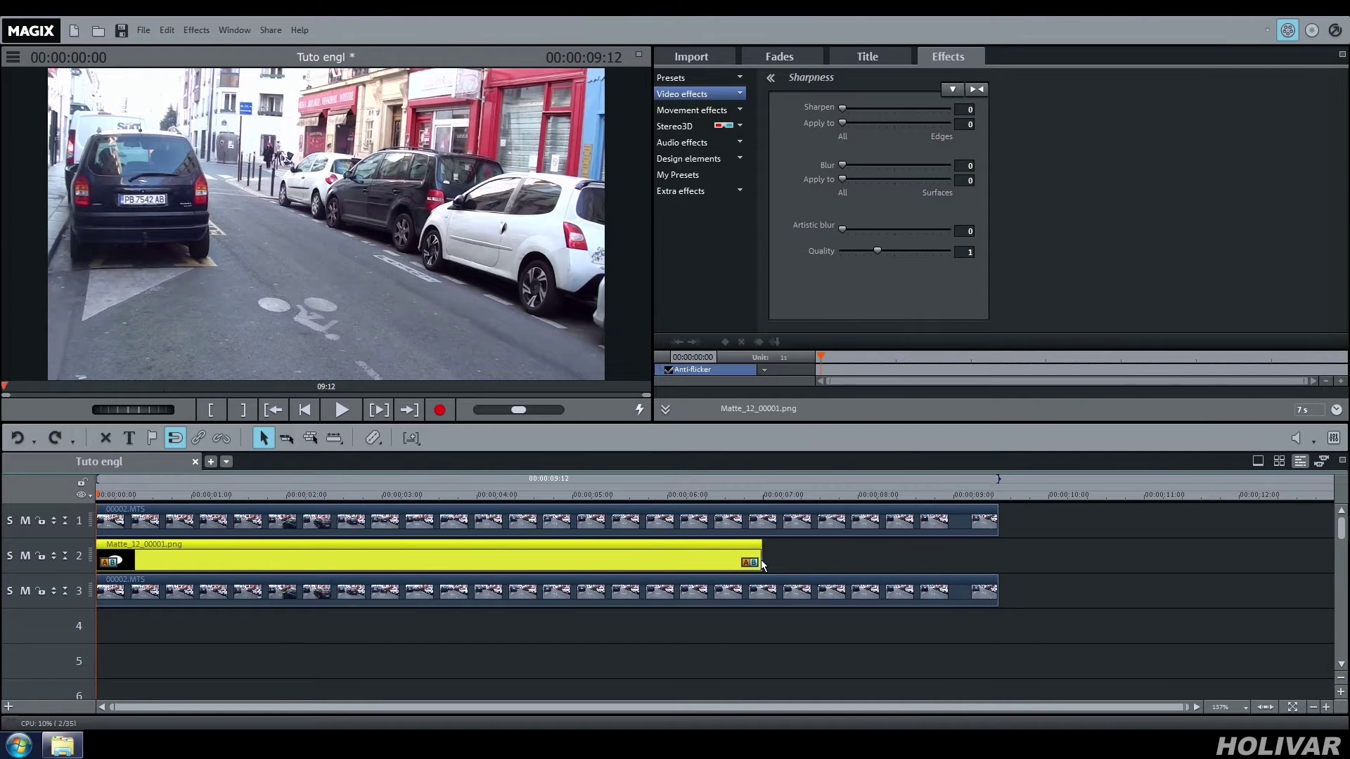
pyautogui.moveTo(761, 560); pyautogui.dragTo(992, 567)
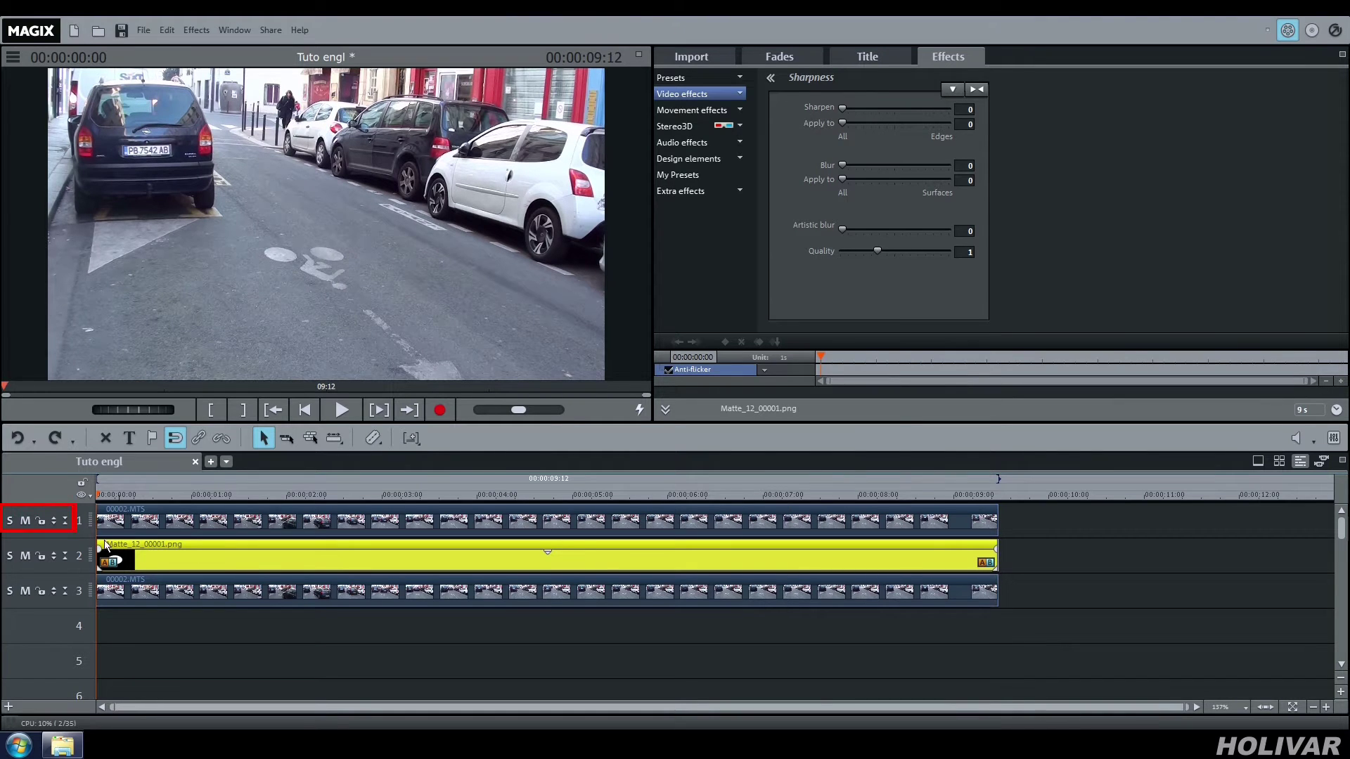
# Mute track 1 and apply the Alpha chroma key to the matte on track 2
pyautogui.click(24, 521)
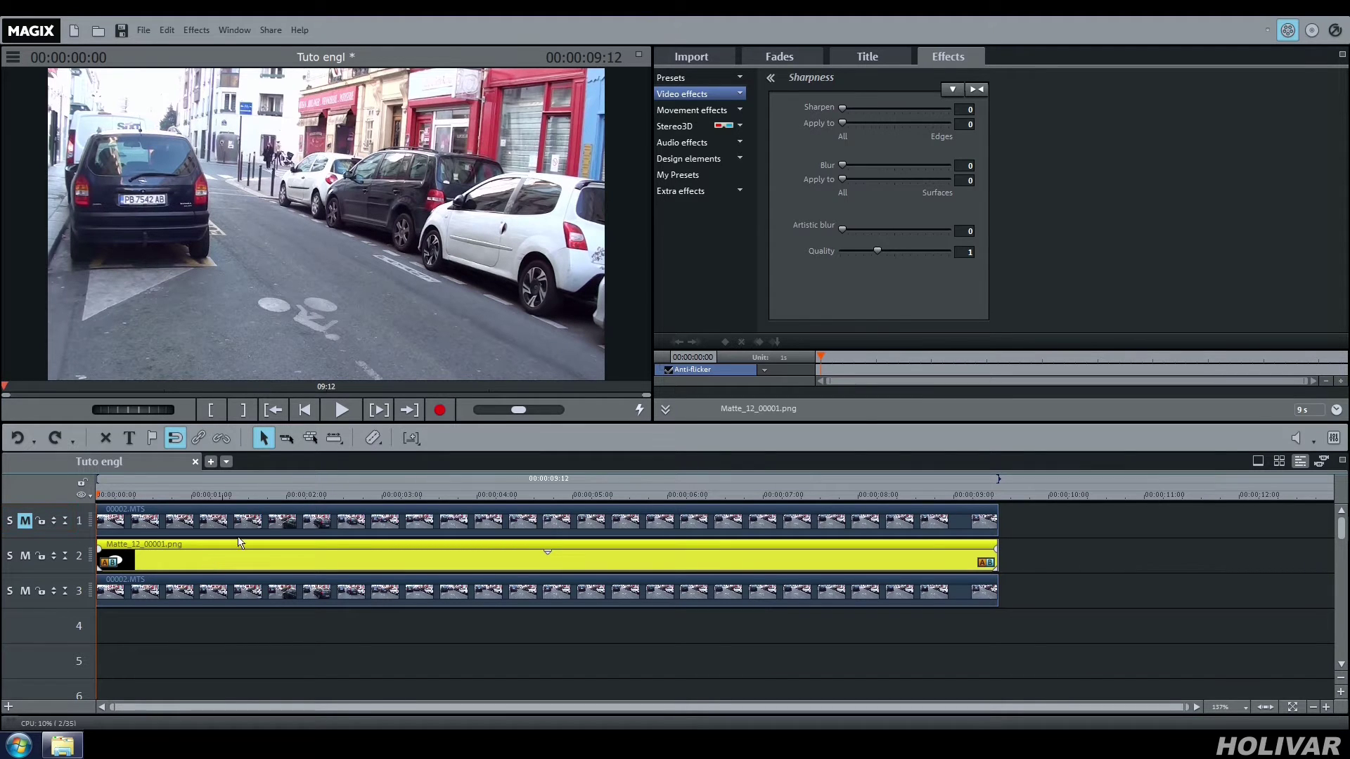
pyautogui.click(722, 100)
pyautogui.click(711, 153)
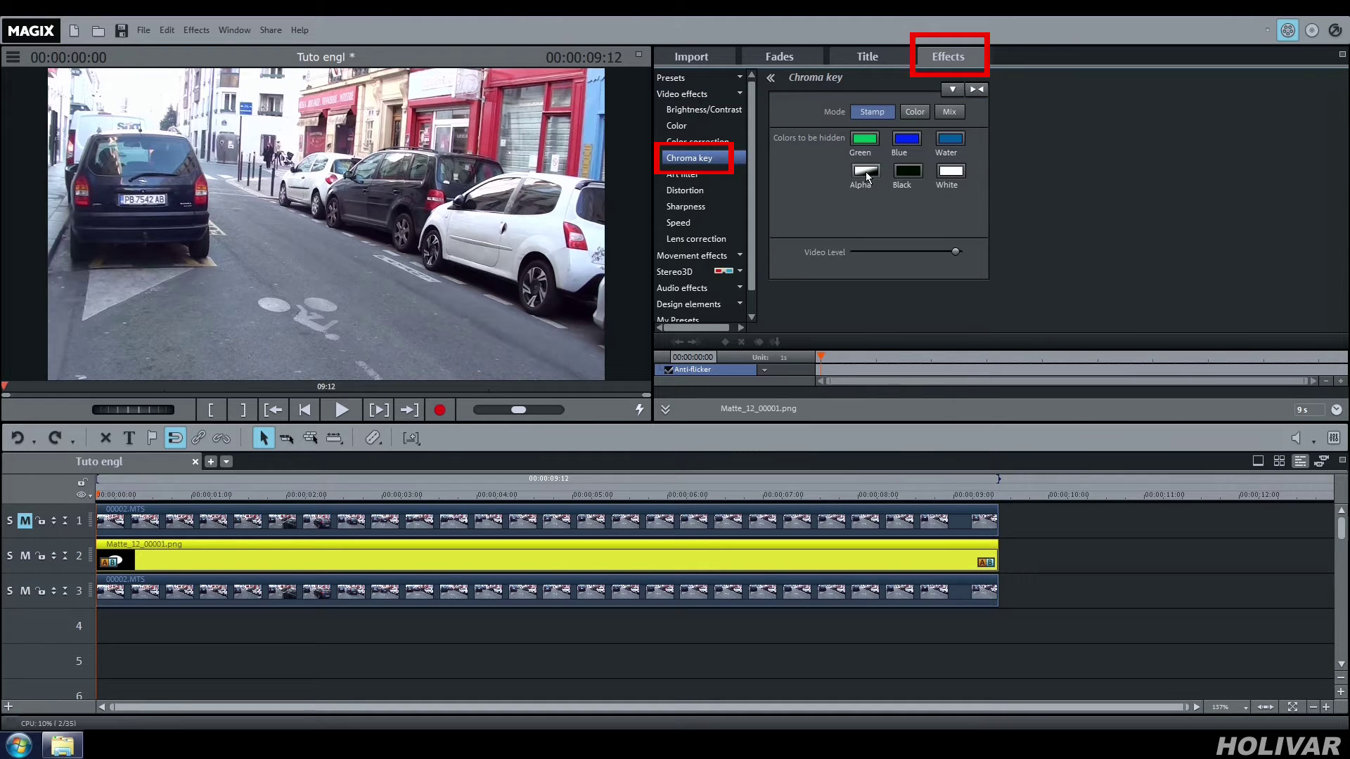
pyautogui.click(866, 172)
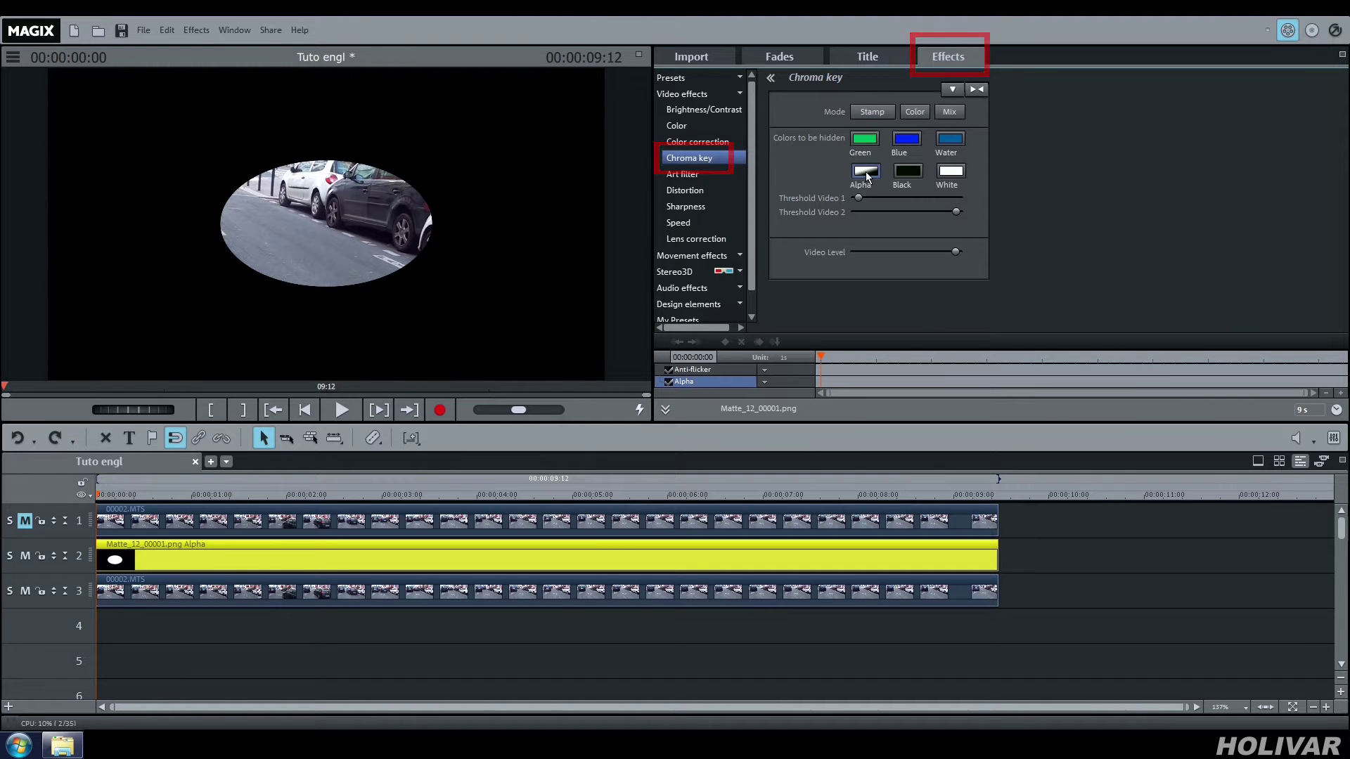
# Move the matte over the parked car's licence plate, shrink it to about 46% zoom, and set a size/position keyframe at the start
pyautogui.click(703, 258)
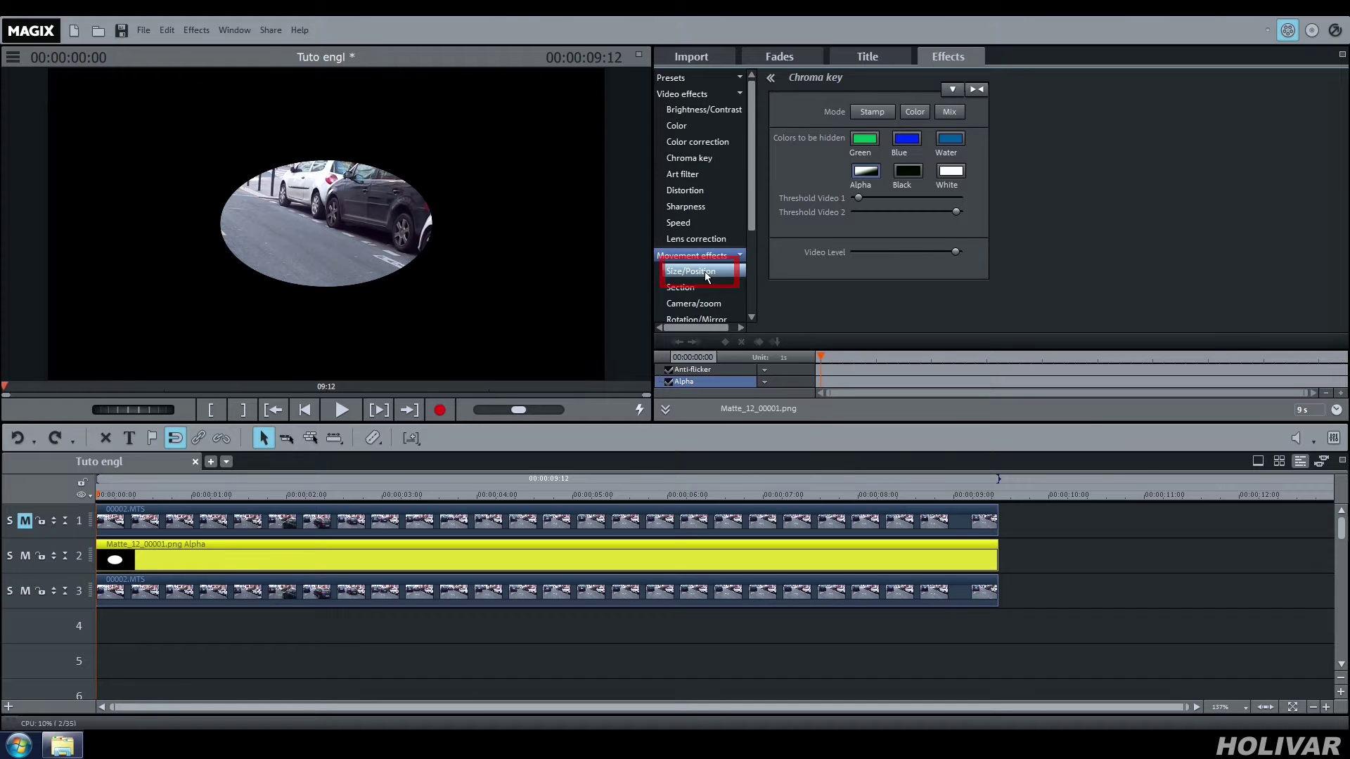
pyautogui.click(706, 274)
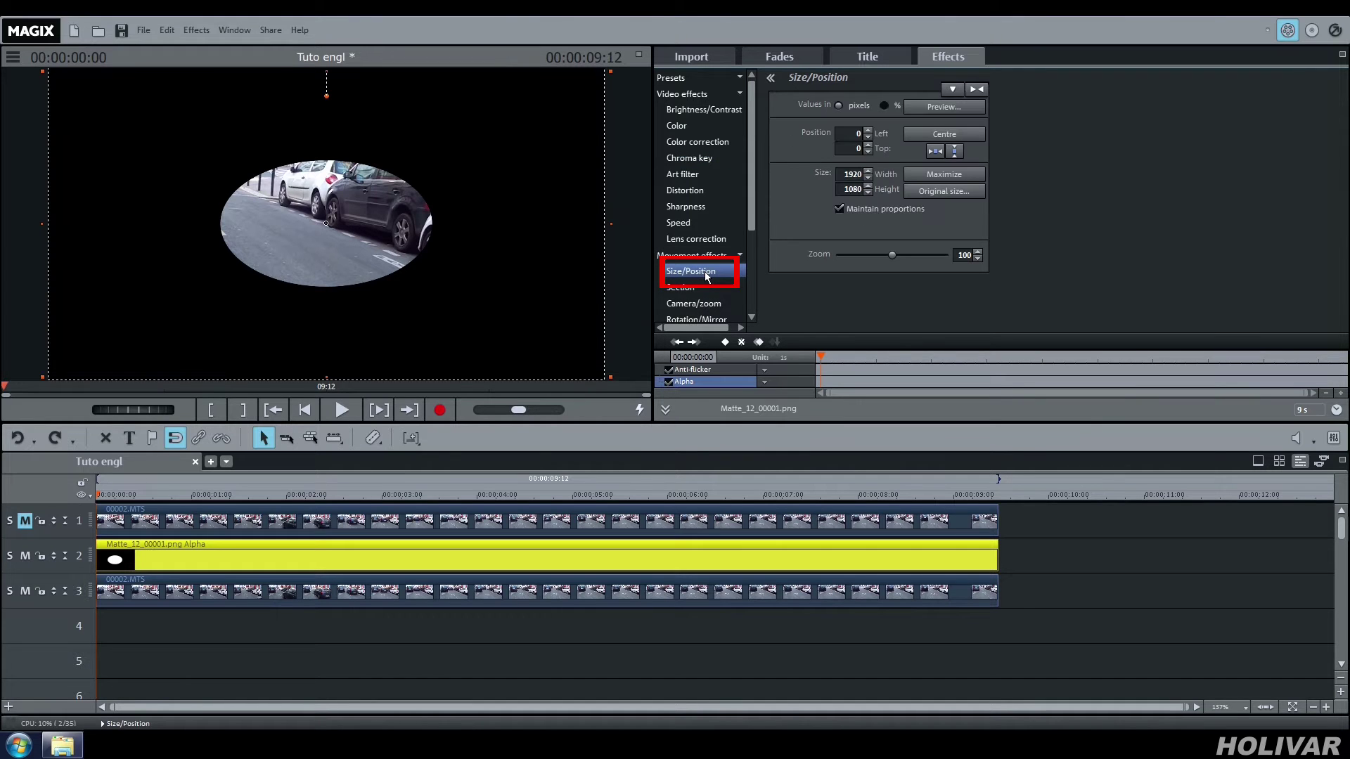
pyautogui.moveTo(442, 272); pyautogui.dragTo(310, 269)
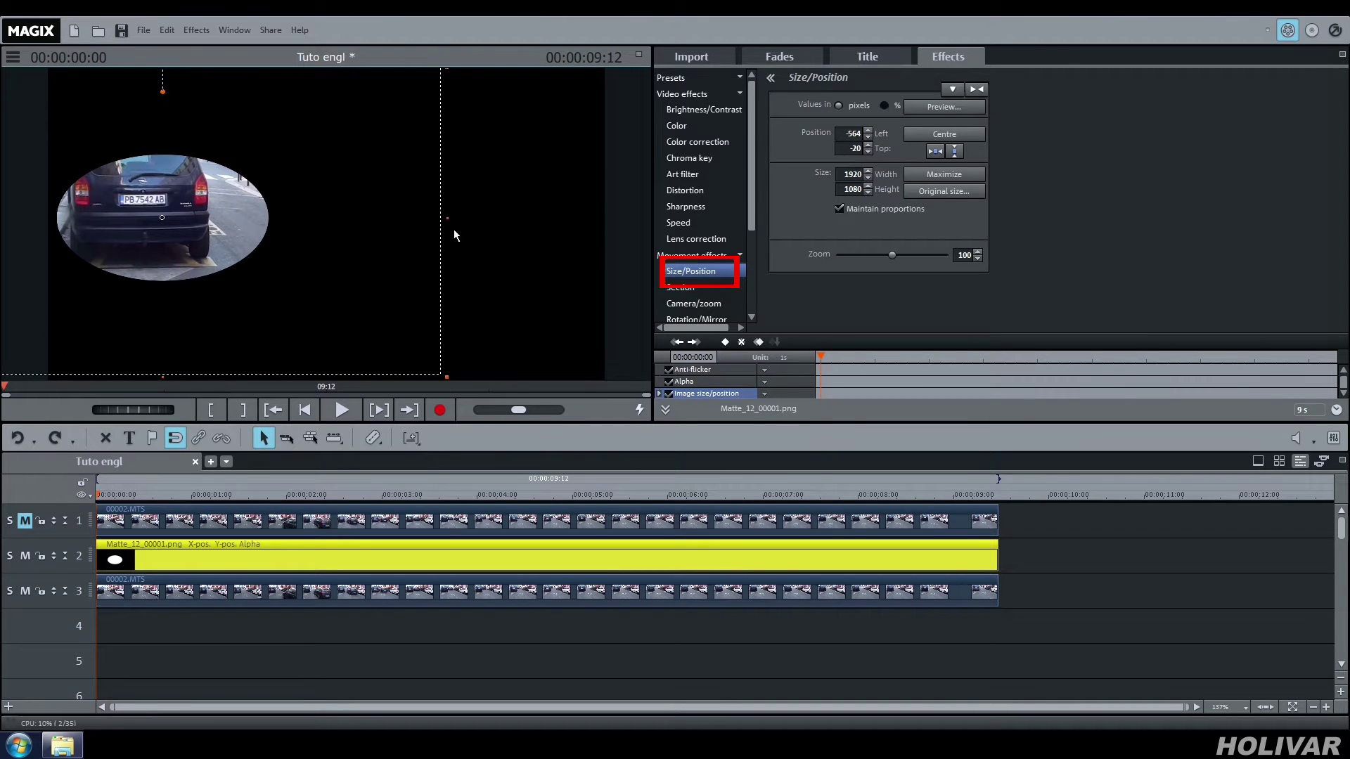
pyautogui.moveTo(447, 220); pyautogui.dragTo(277, 204)
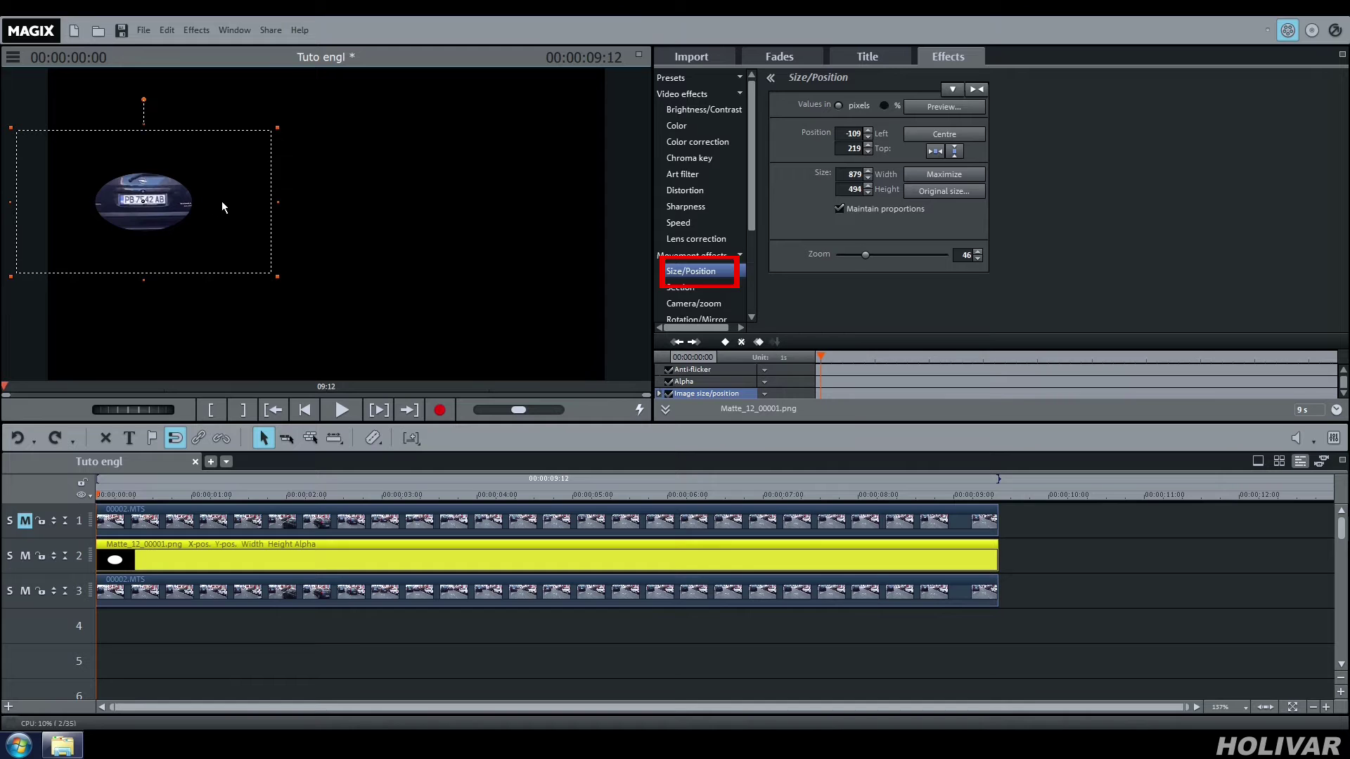
pyautogui.click(724, 342)
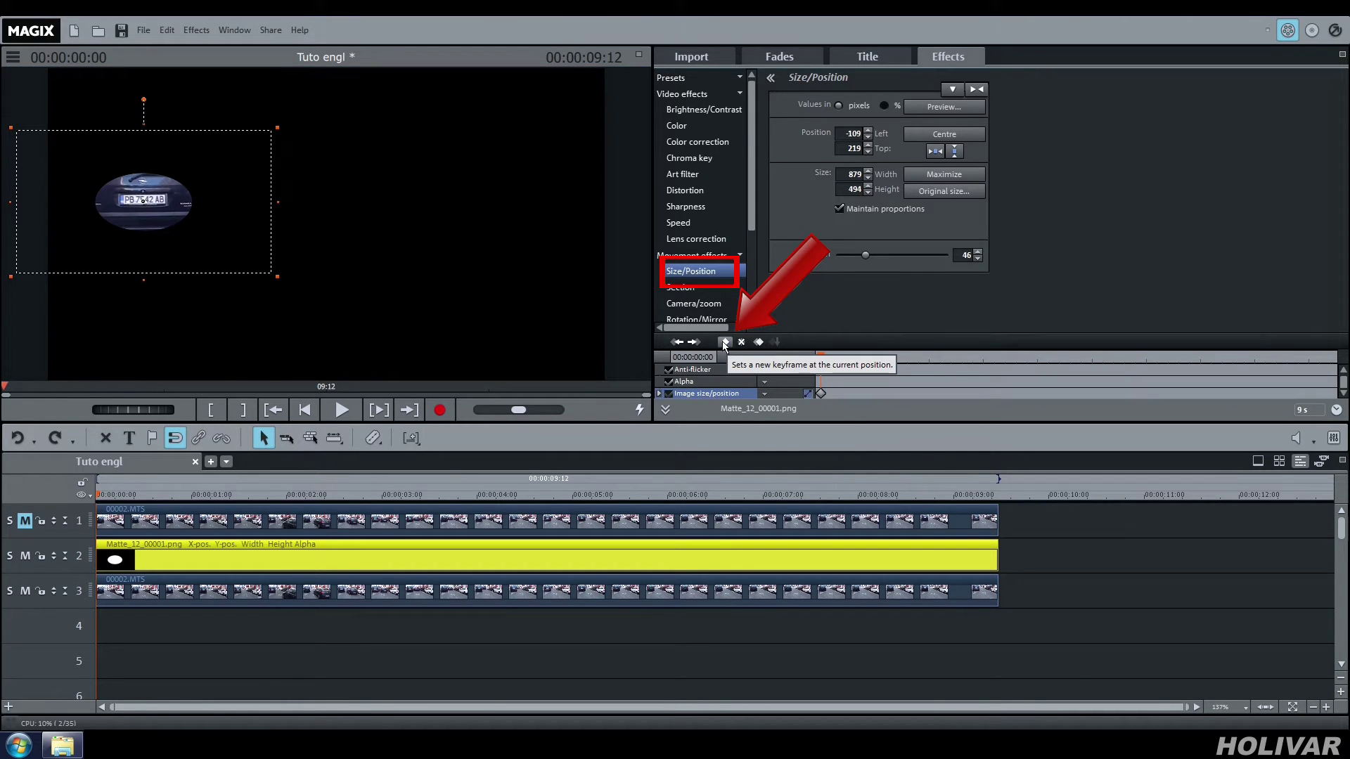
# Reposition the matte over the licence plate at 00:00:00:12, 00:00:01:16 and 00:00:02:06 to add tracking keyframes
pyautogui.moveTo(117, 410); pyautogui.dragTo(168, 411)
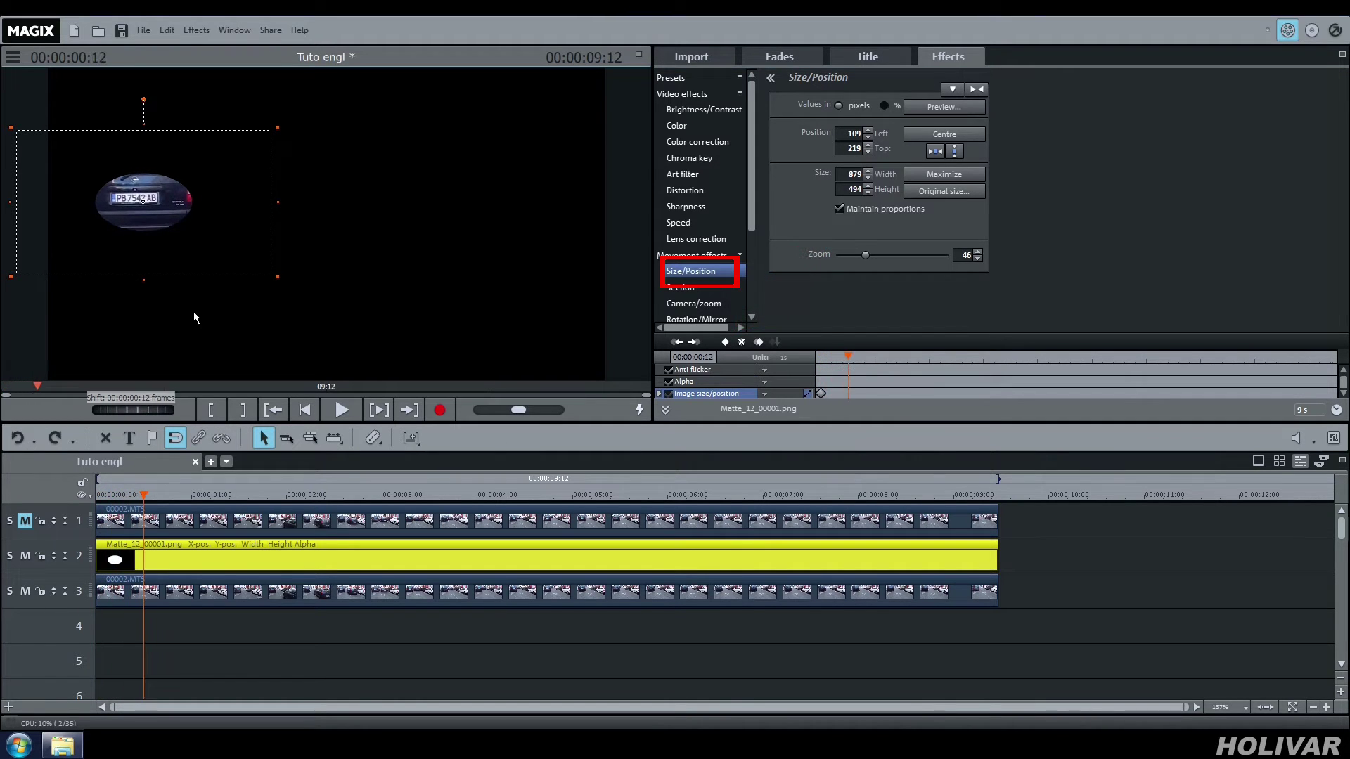
pyautogui.moveTo(187, 245); pyautogui.dragTo(180, 242)
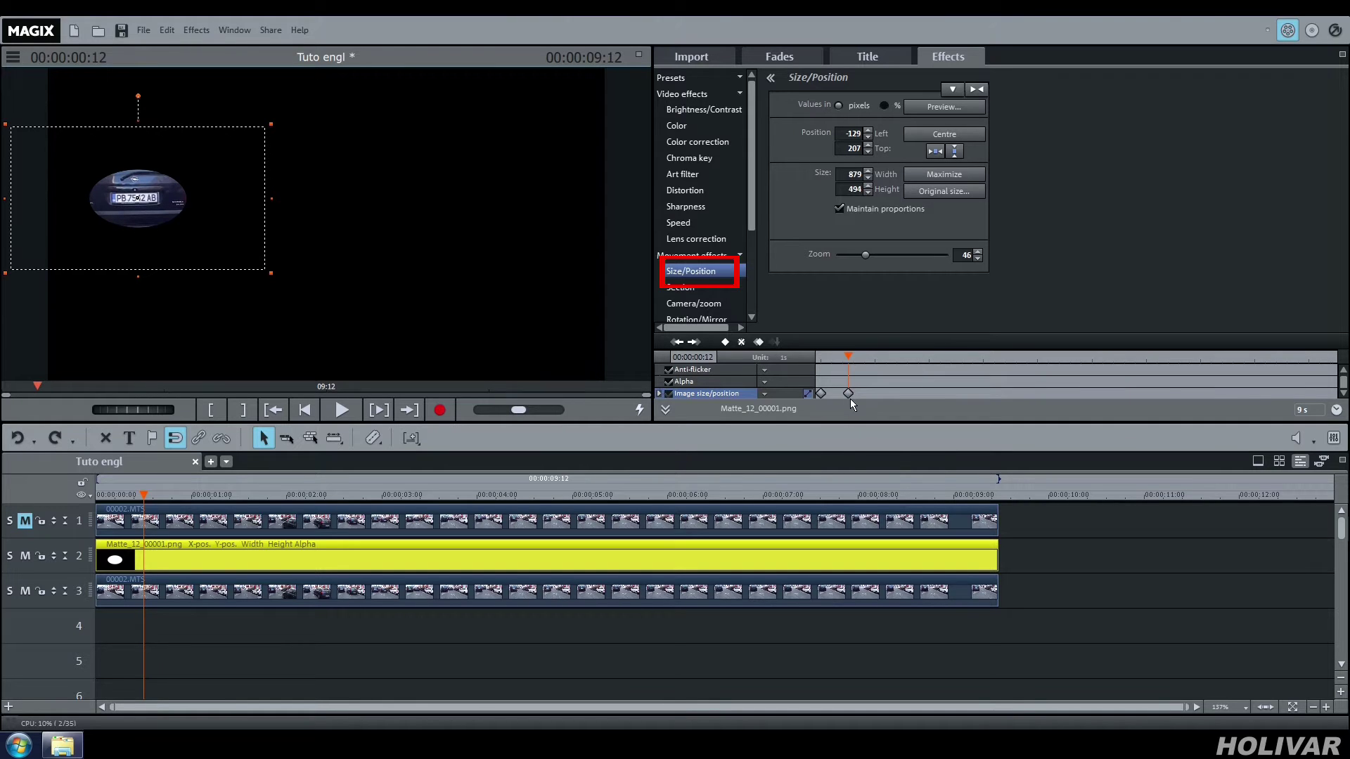
pyautogui.moveTo(133, 407); pyautogui.dragTo(252, 412)
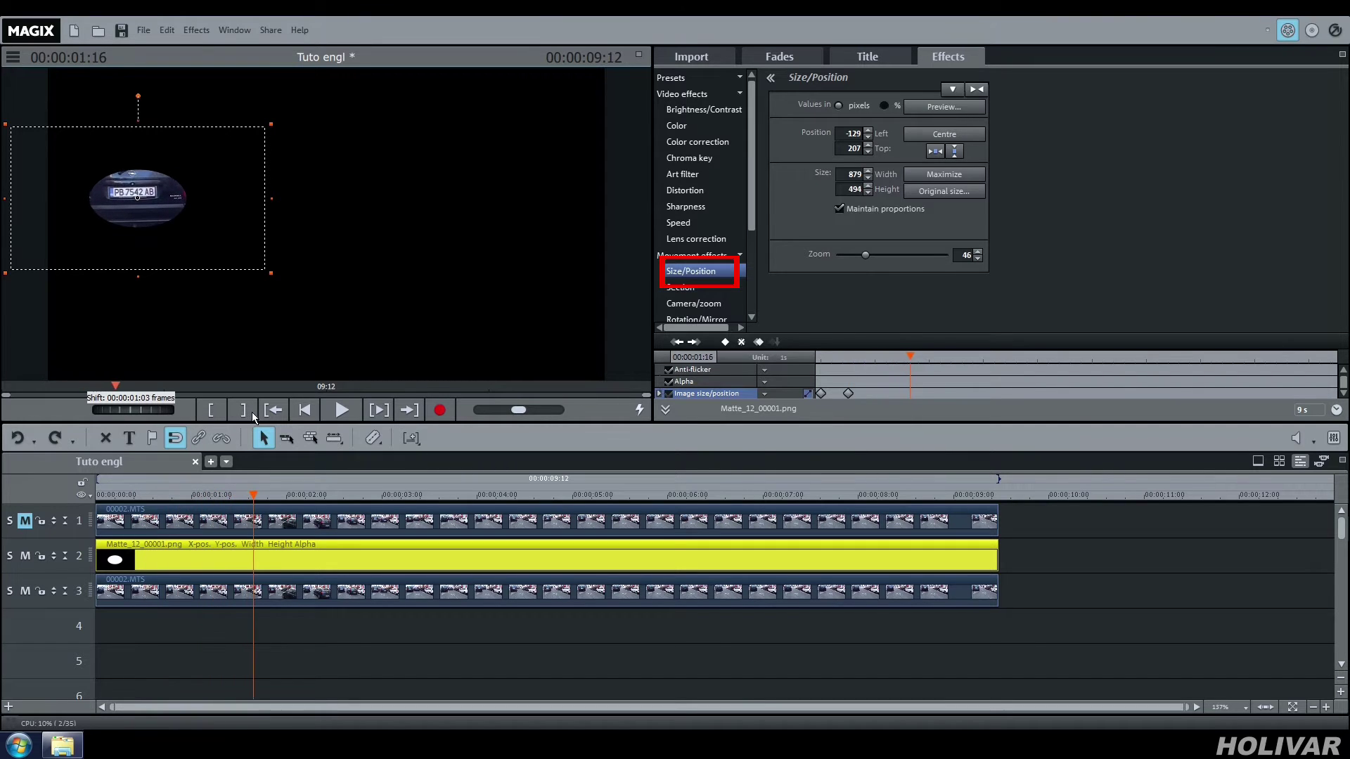
pyautogui.moveTo(172, 247); pyautogui.dragTo(163, 238)
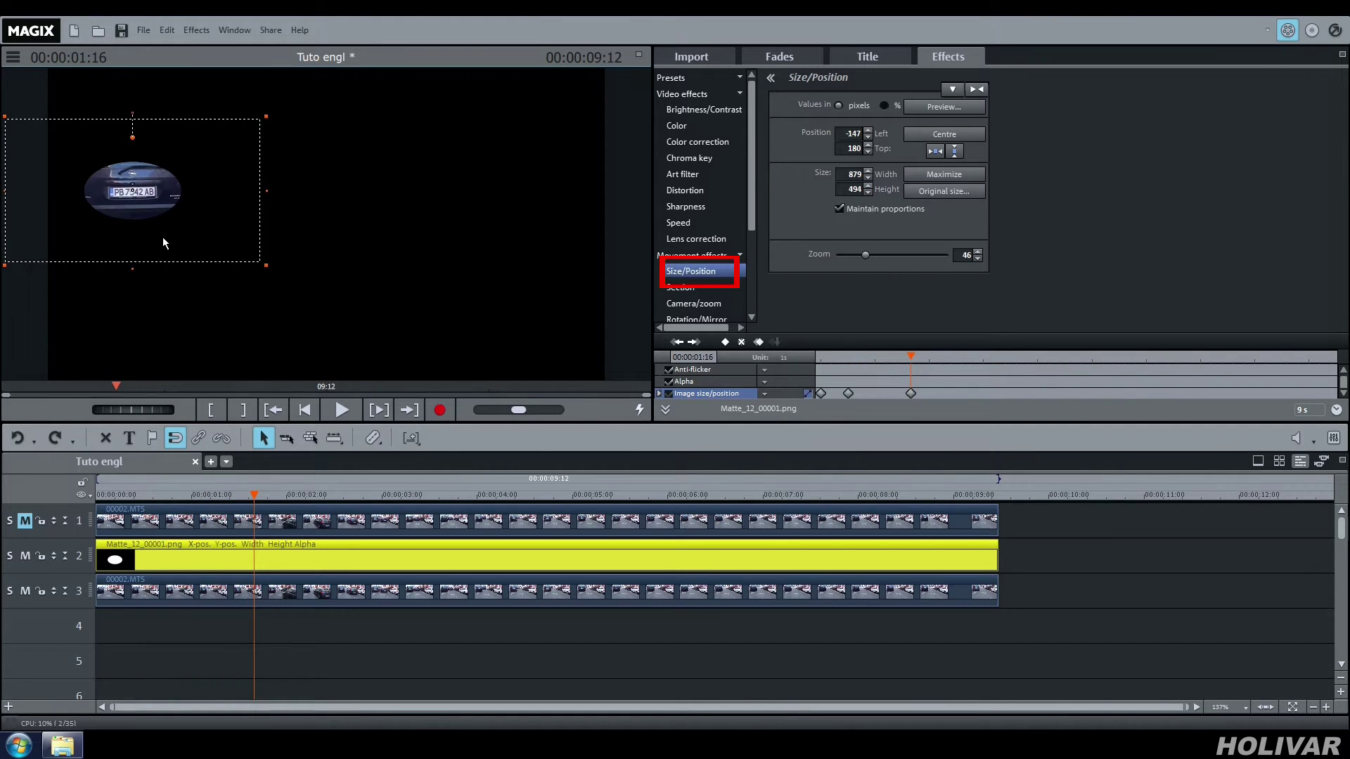
pyautogui.moveTo(120, 407); pyautogui.dragTo(184, 415)
pyautogui.moveTo(150, 212); pyautogui.dragTo(153, 204)
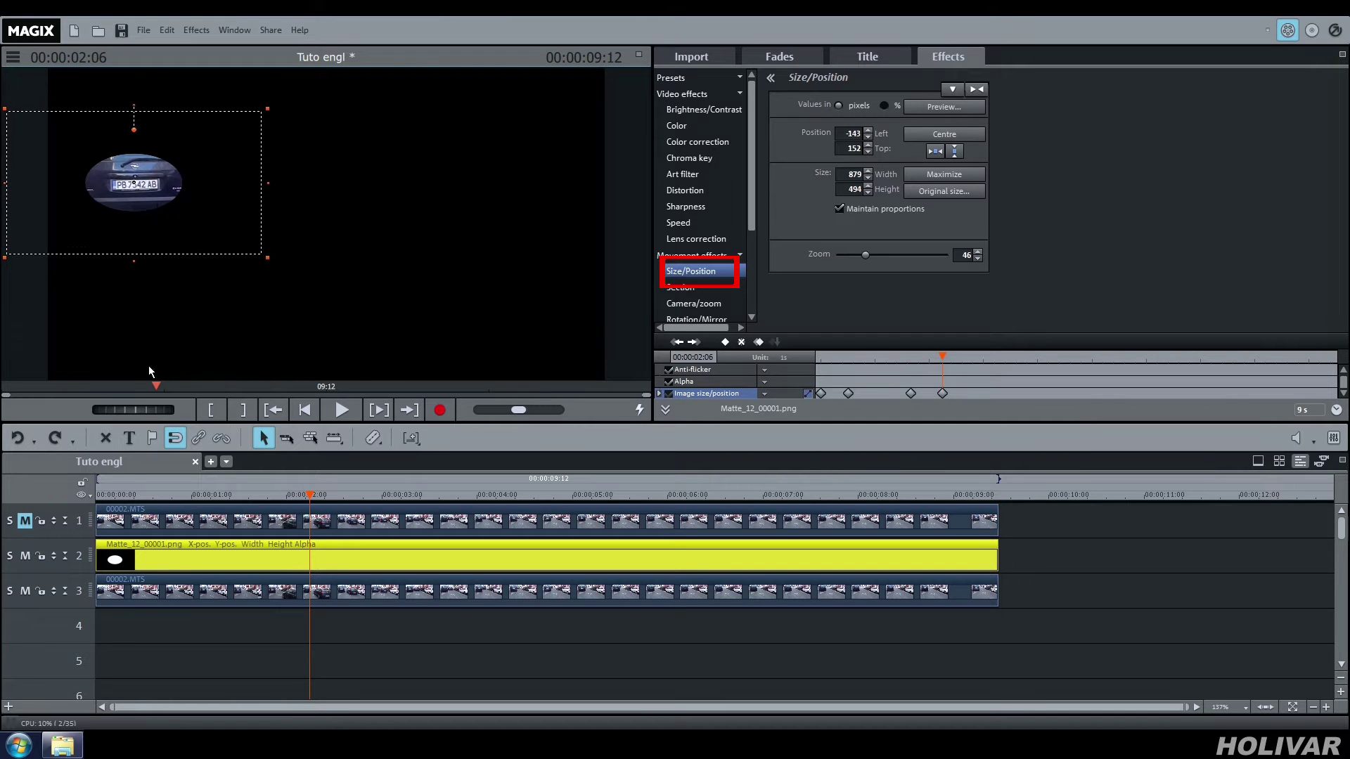
# Keep the matte on the moving licence plate by adding five more position keyframes from 00:00:03:04 to 00:00:09:02
pyautogui.moveTo(102, 408); pyautogui.dragTo(190, 411)
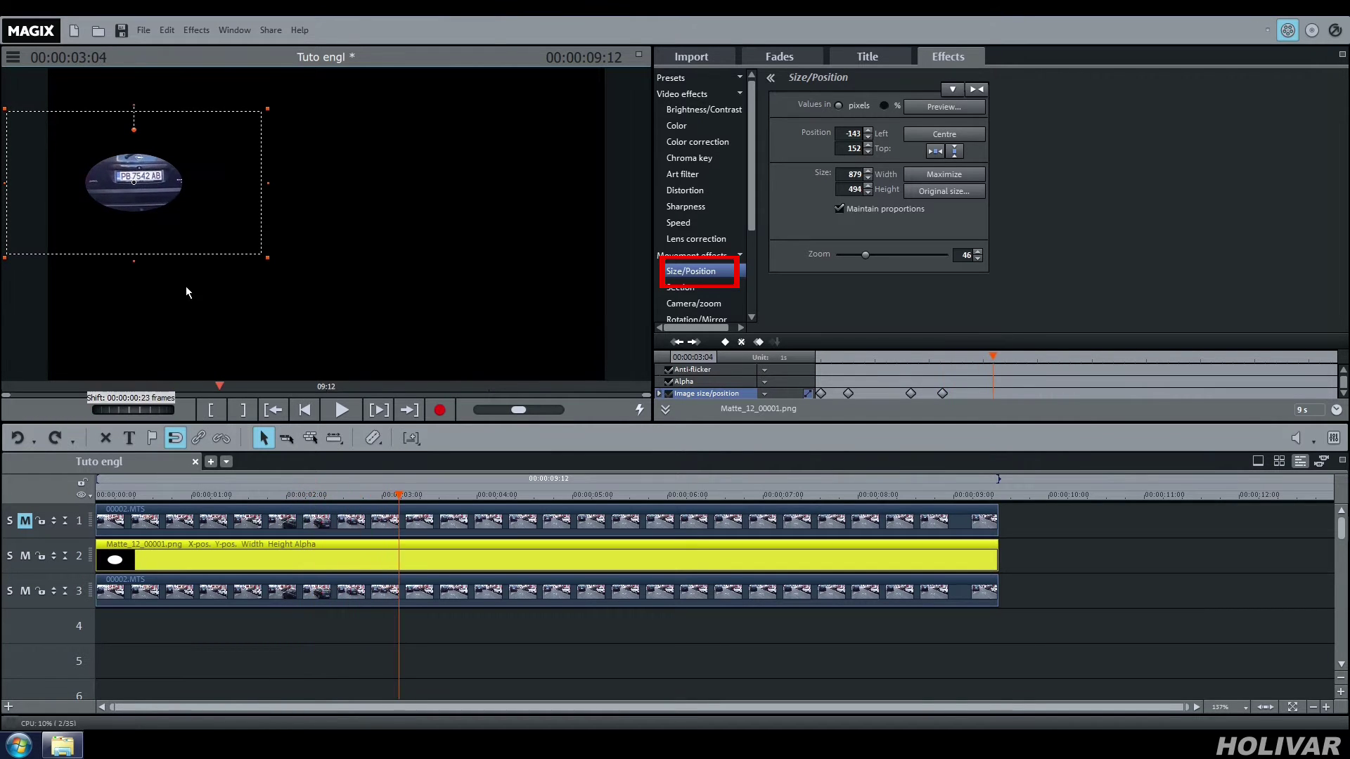
pyautogui.moveTo(157, 224); pyautogui.dragTo(169, 219)
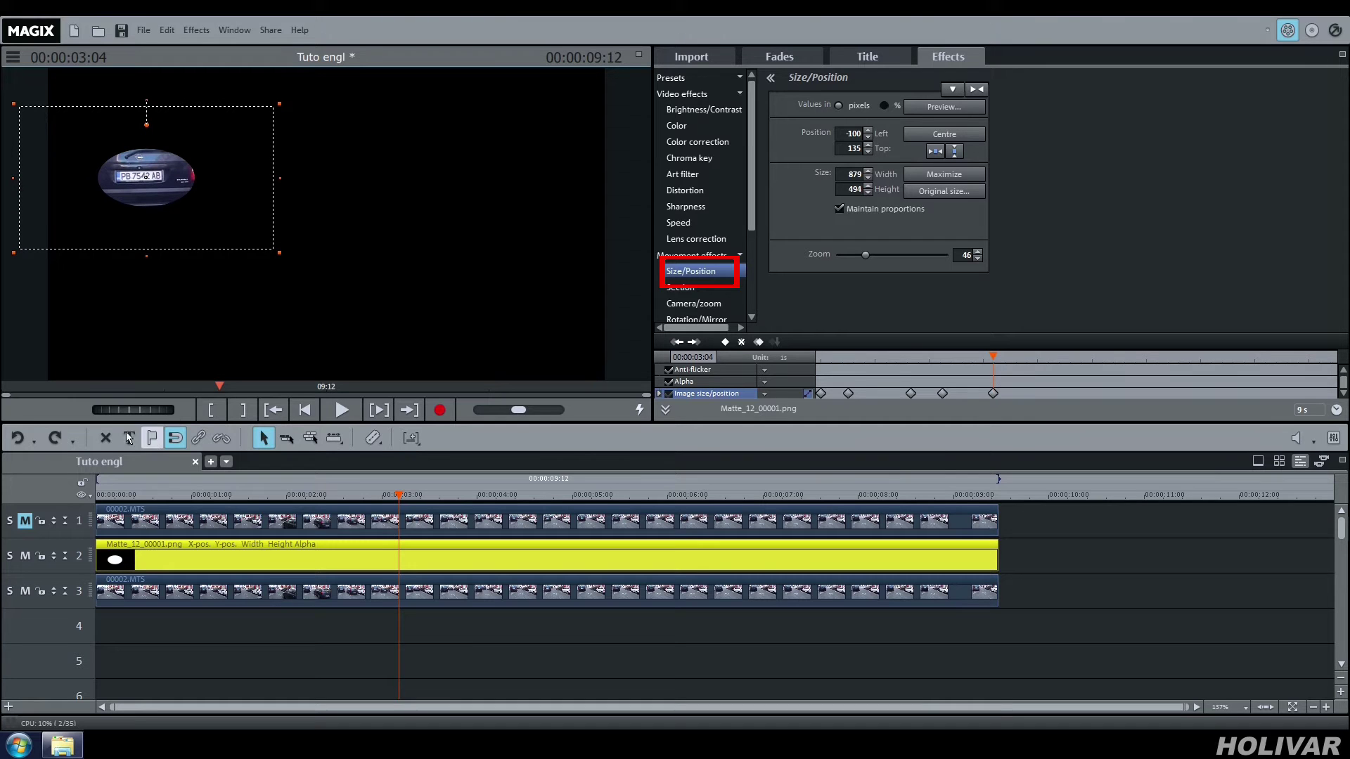
pyautogui.moveTo(100, 411); pyautogui.dragTo(176, 410)
pyautogui.moveTo(170, 218); pyautogui.dragTo(179, 212)
pyautogui.moveTo(104, 411); pyautogui.dragTo(197, 407)
pyautogui.moveTo(173, 219); pyautogui.dragTo(170, 197)
pyautogui.moveTo(104, 407); pyautogui.dragTo(525, 407)
pyautogui.moveTo(187, 209); pyautogui.dragTo(180, 190)
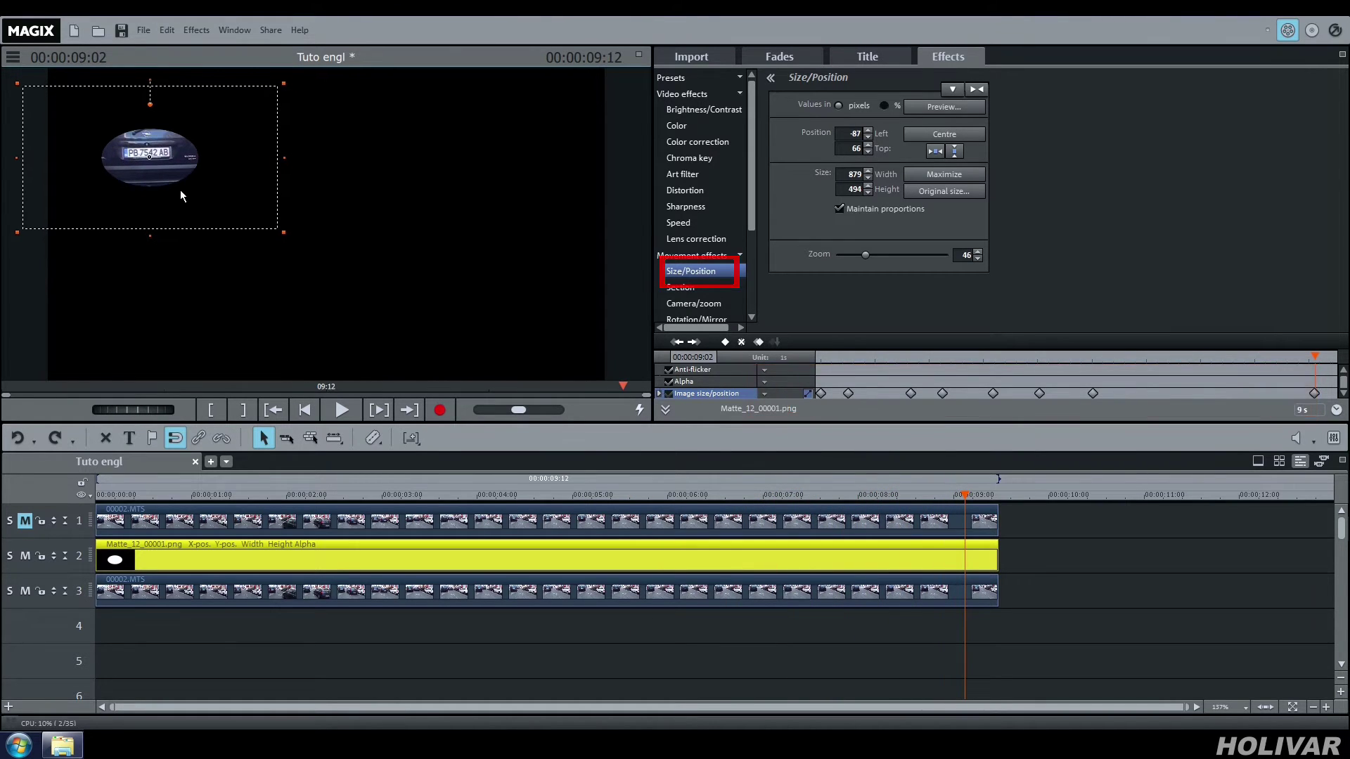
pyautogui.moveTo(105, 415); pyautogui.dragTo(158, 412)
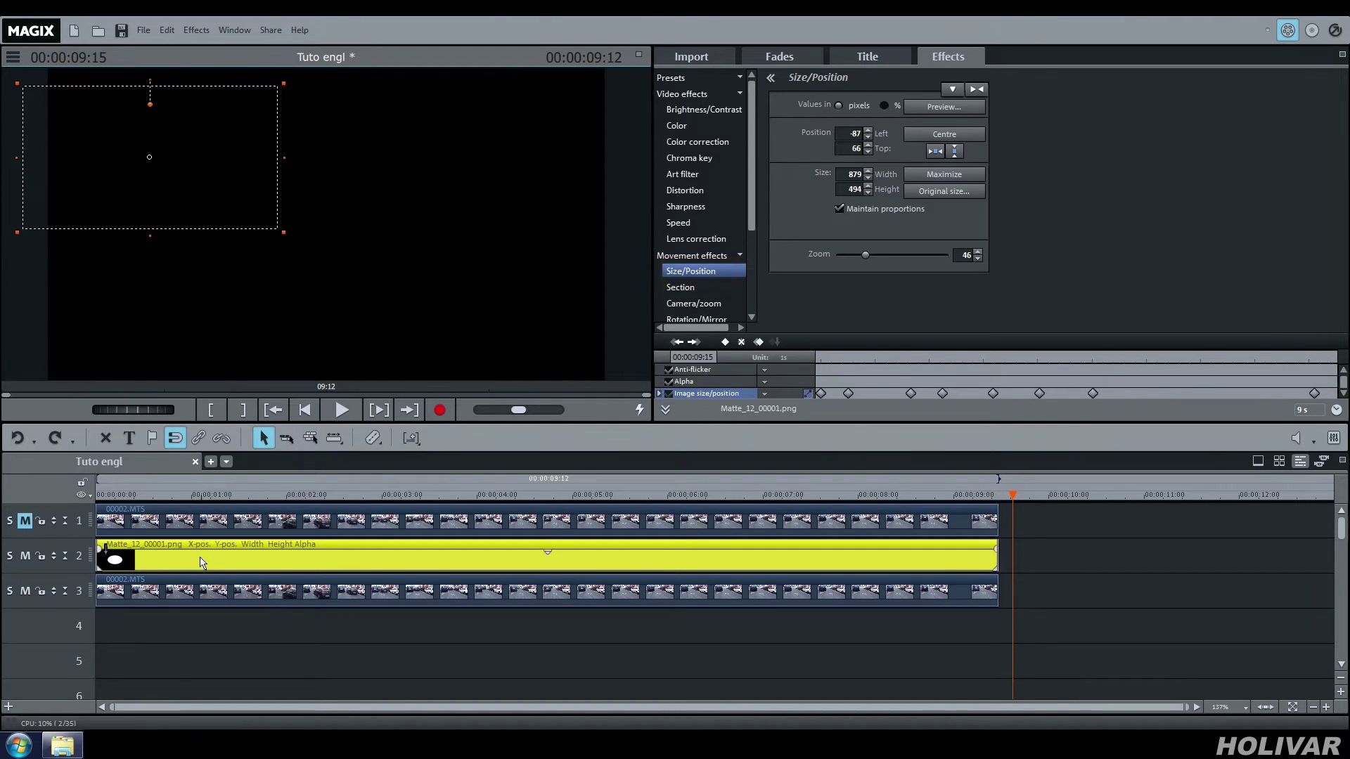
# Return to the start of the timeline and apply an Artistic blur of 5 to the clip on track 3
pyautogui.click(310, 413)
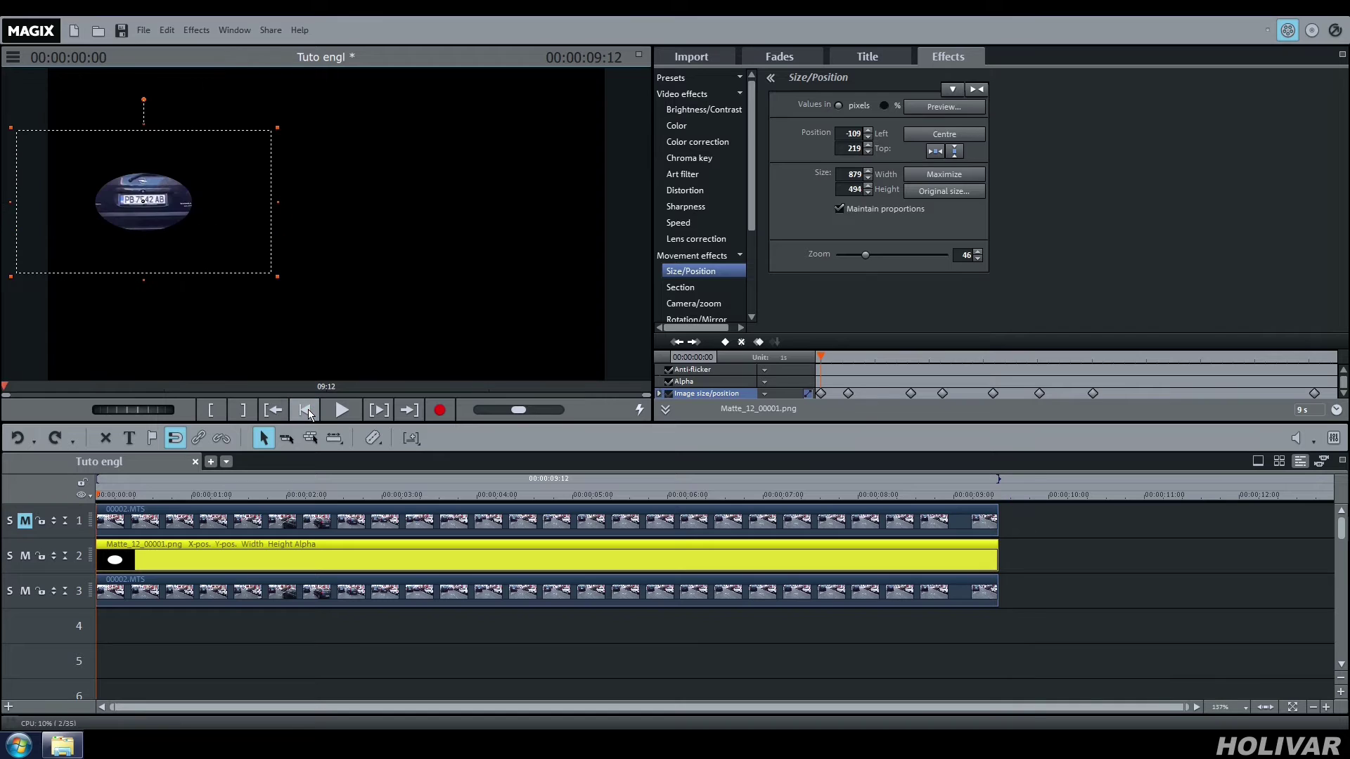
pyautogui.click(247, 592)
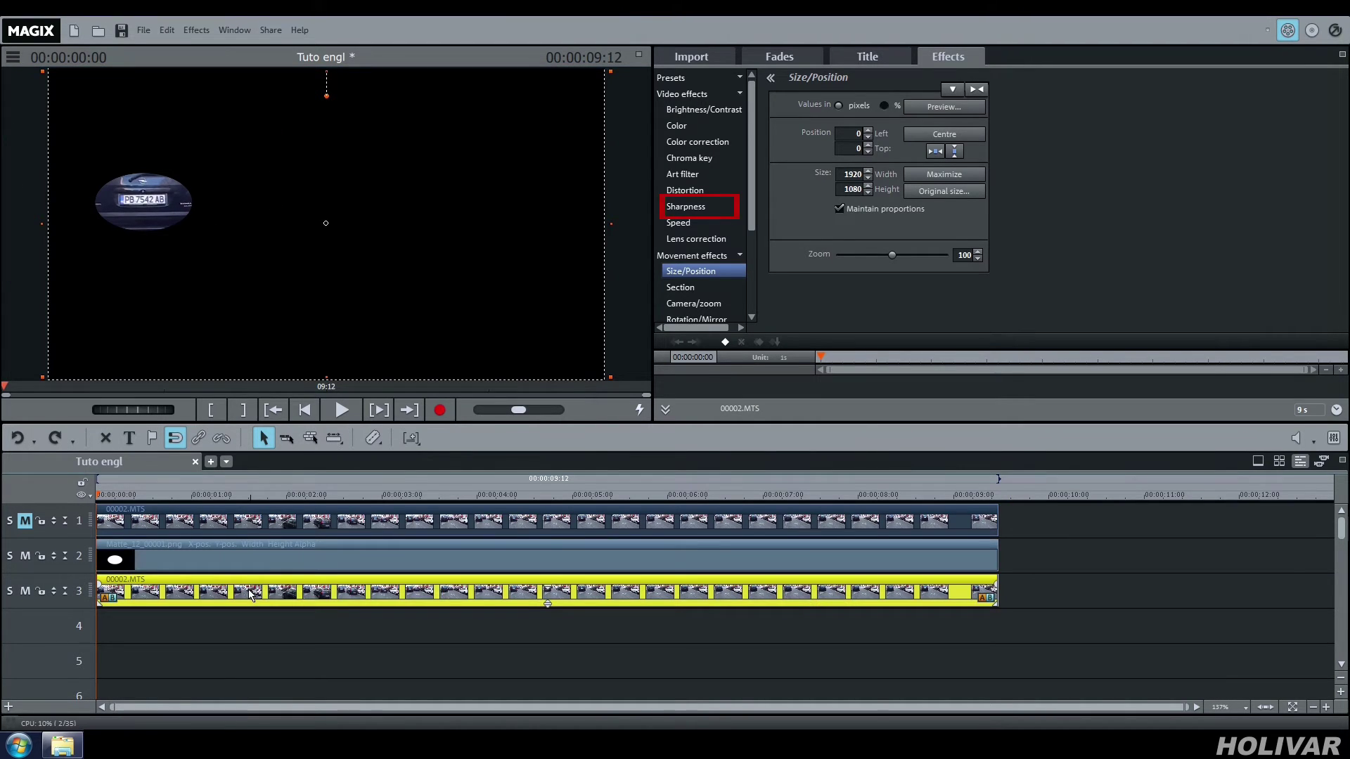
pyautogui.click(712, 211)
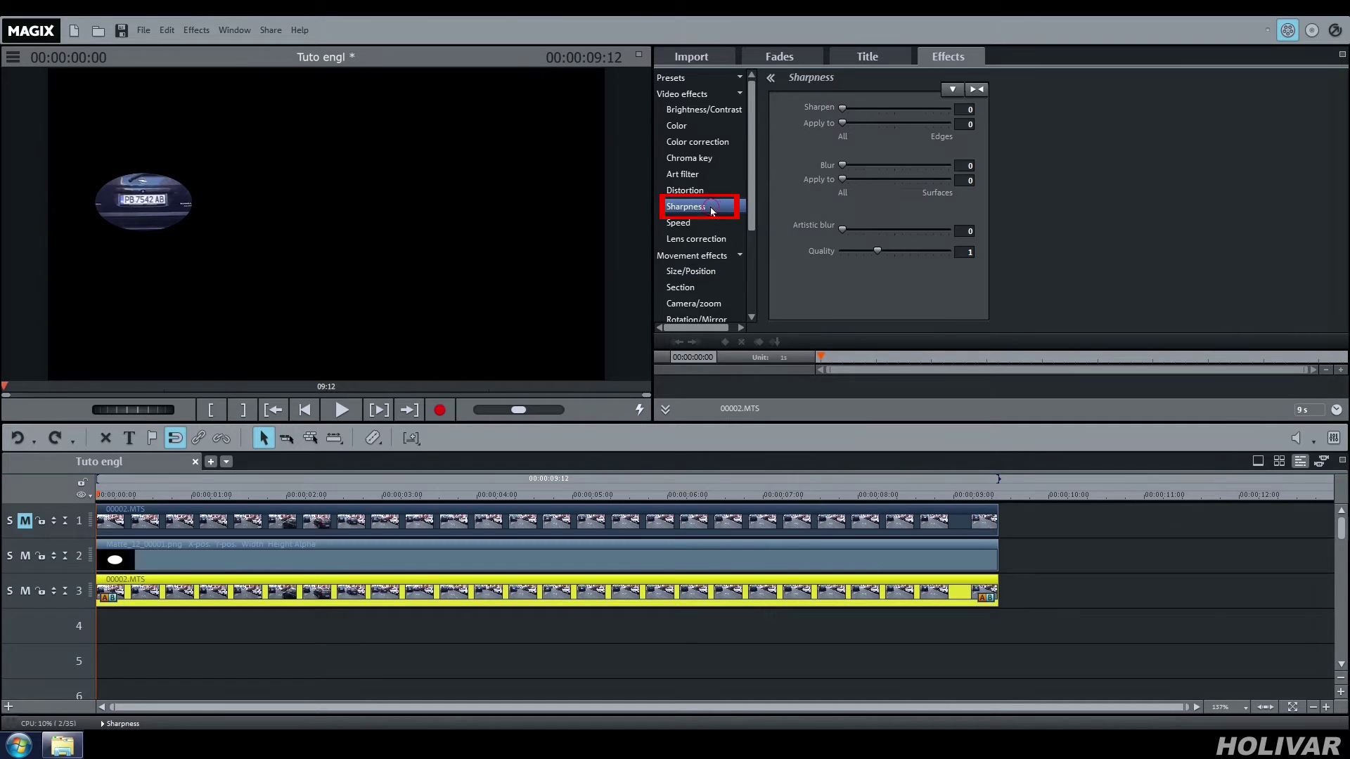
pyautogui.moveTo(842, 230); pyautogui.dragTo(849, 234)
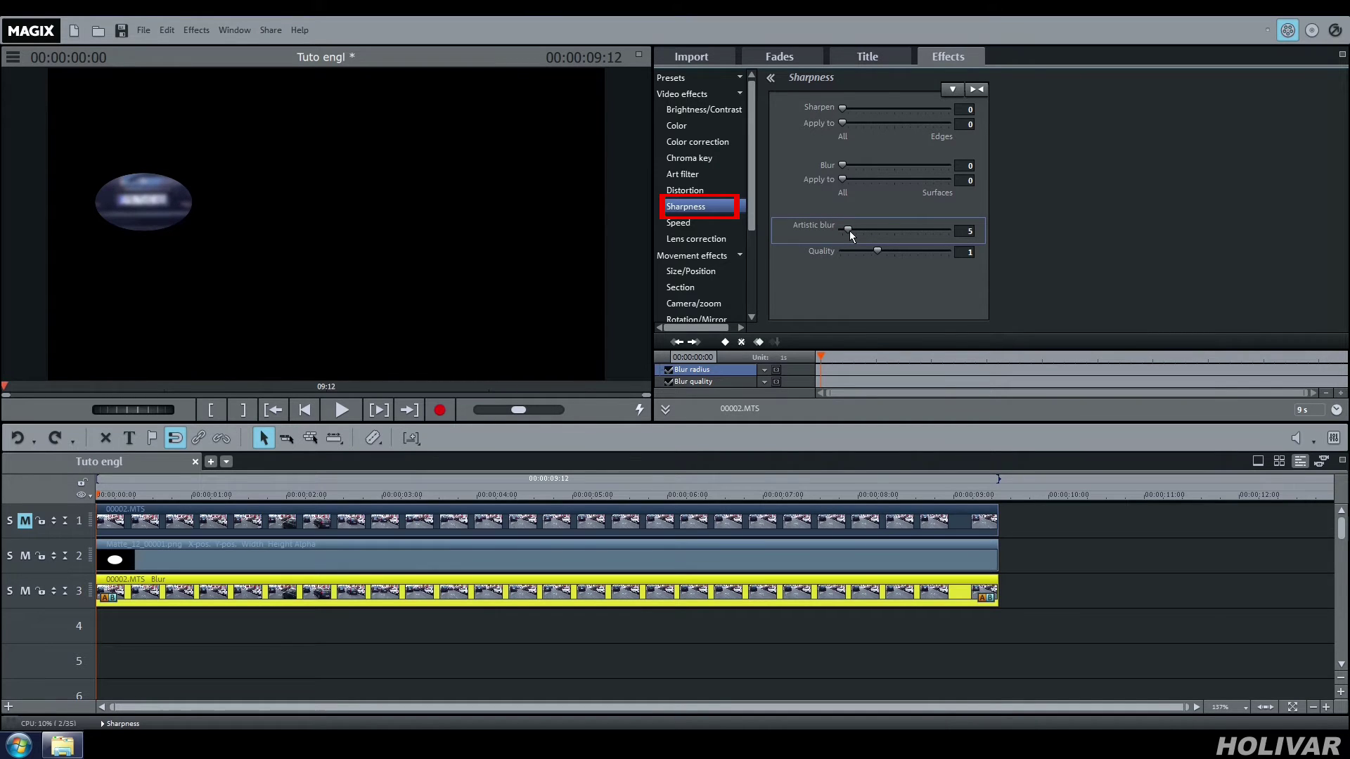
# Unmute track 1 and play the sequence to check the licence plate blur
pyautogui.click(26, 522)
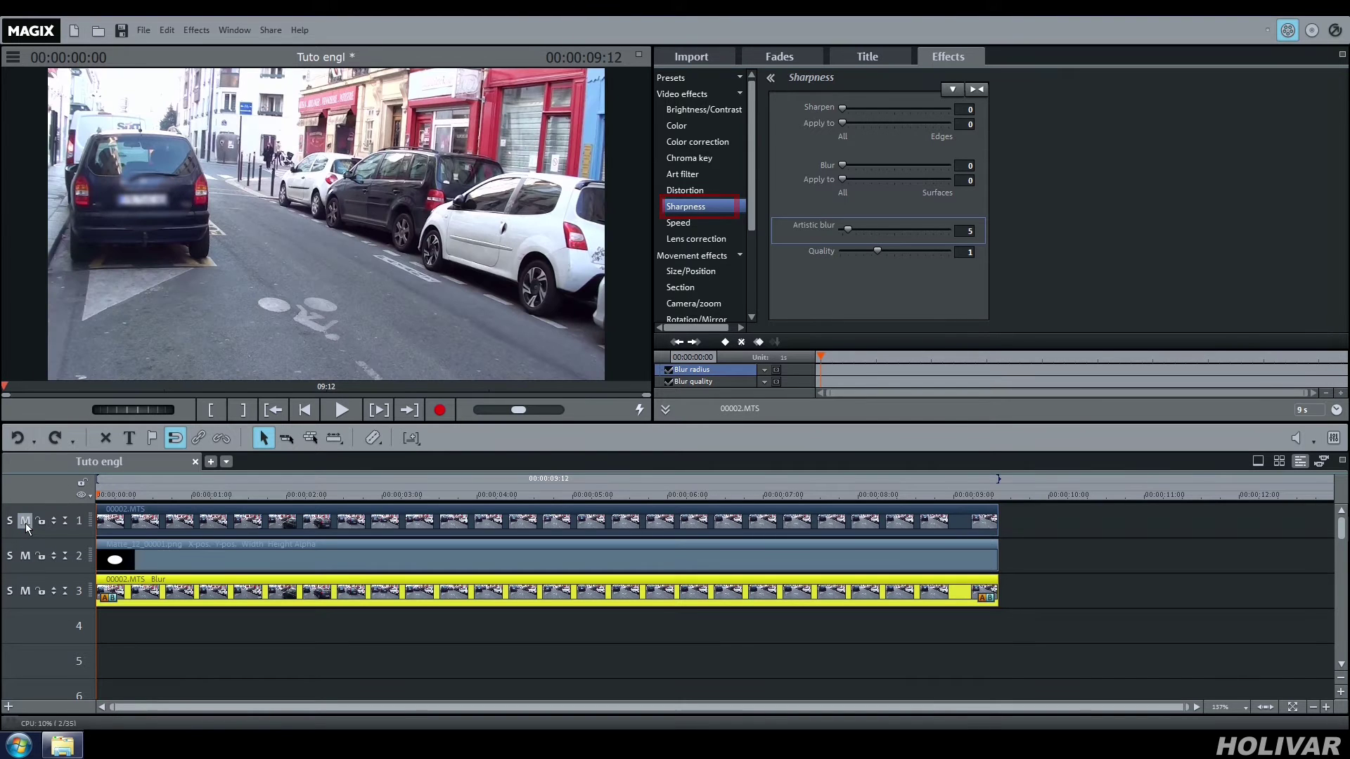
pyautogui.click(338, 416)
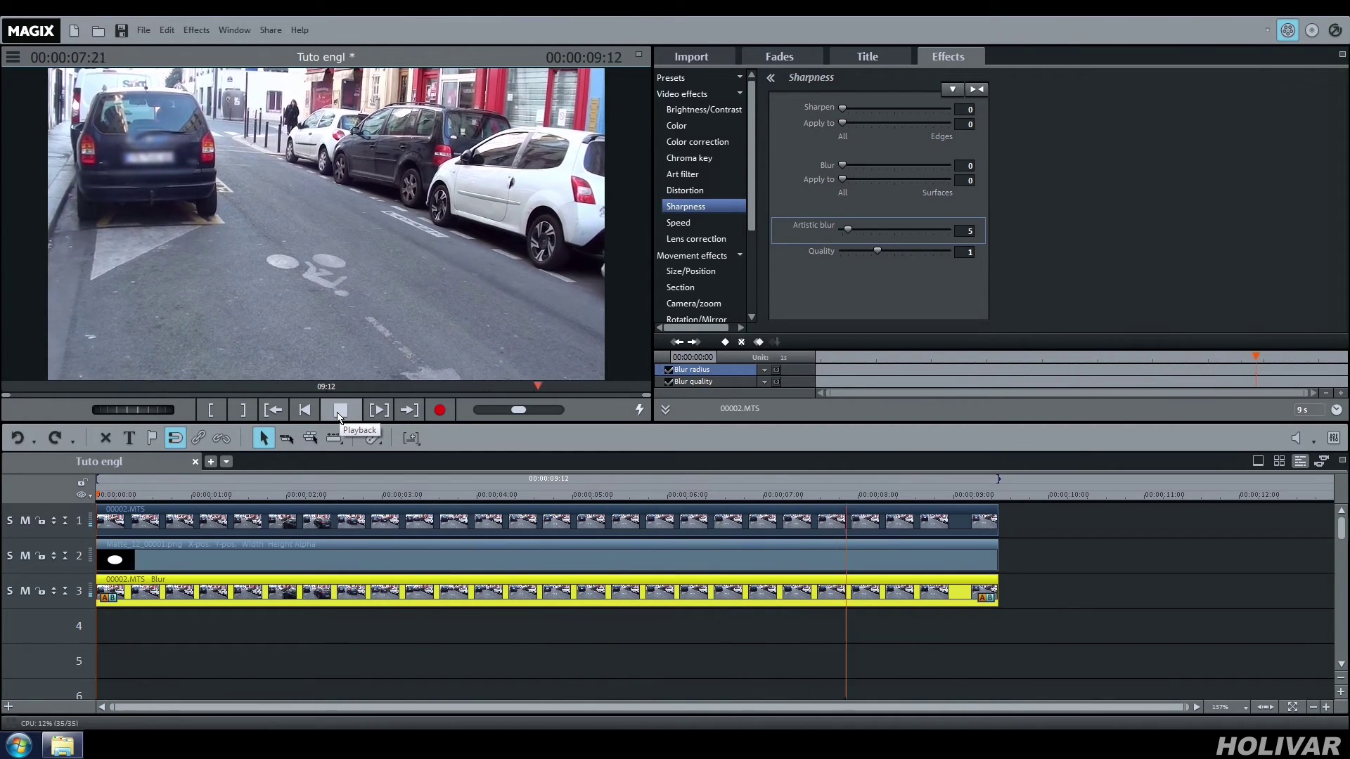
pyautogui.click(338, 411)
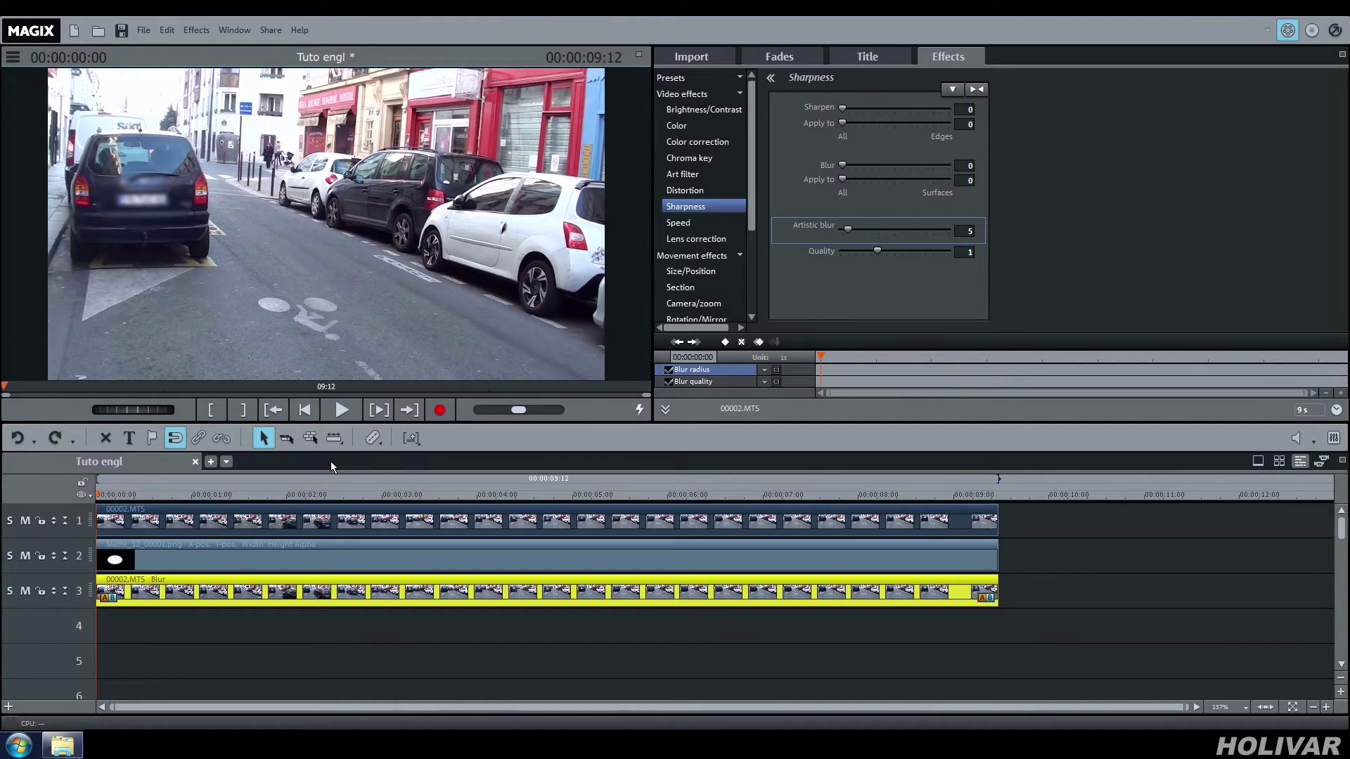
# Duplicate the original 00002.MTS clip from track 1 onto track 5, aligned with the start
pyautogui.click(326, 518)
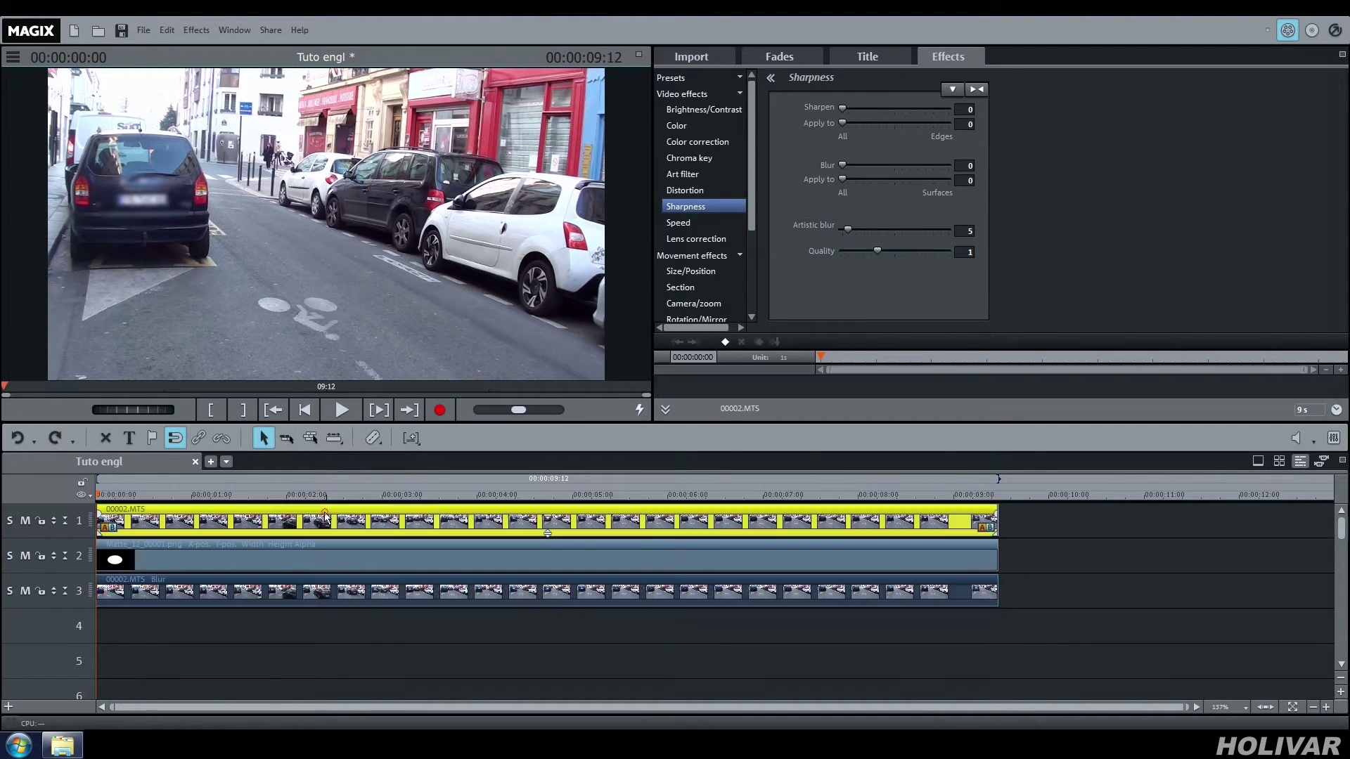
pyautogui.moveTo(332, 520); pyautogui.dragTo(305, 661)
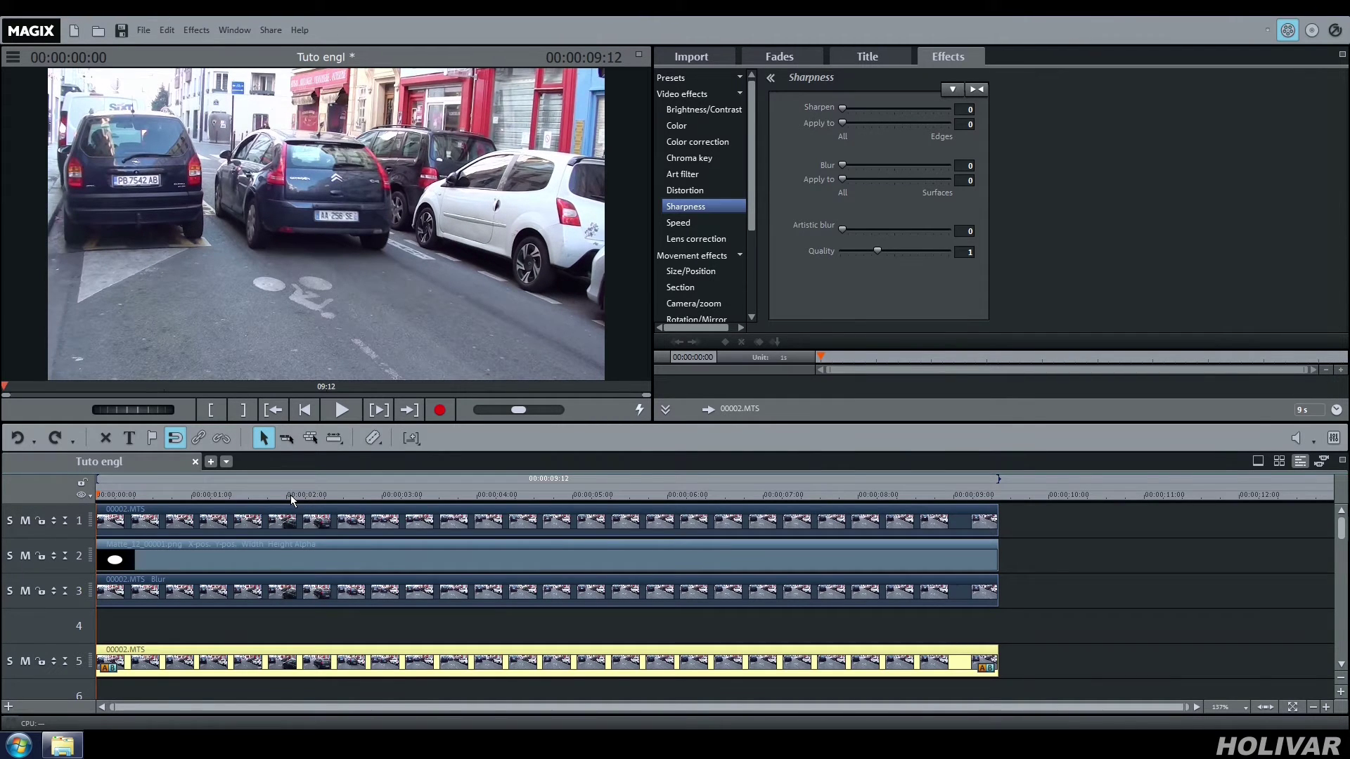
# Set the playhead to 00:00:01:22, where the second car drives in, and place the Matte_12_00001 image there on track 4
pyautogui.click(292, 496)
pyautogui.moveTo(293, 500); pyautogui.dragTo(274, 503)
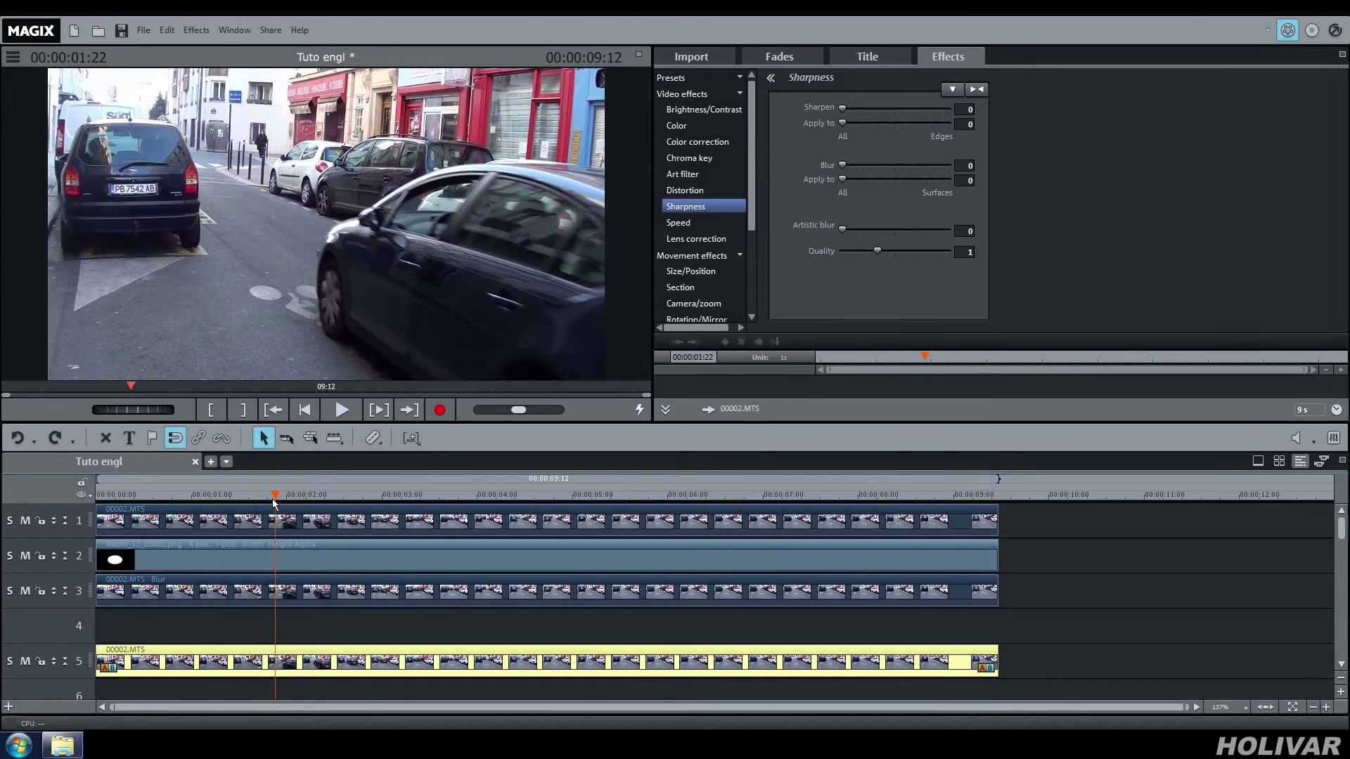
pyautogui.click(62, 745)
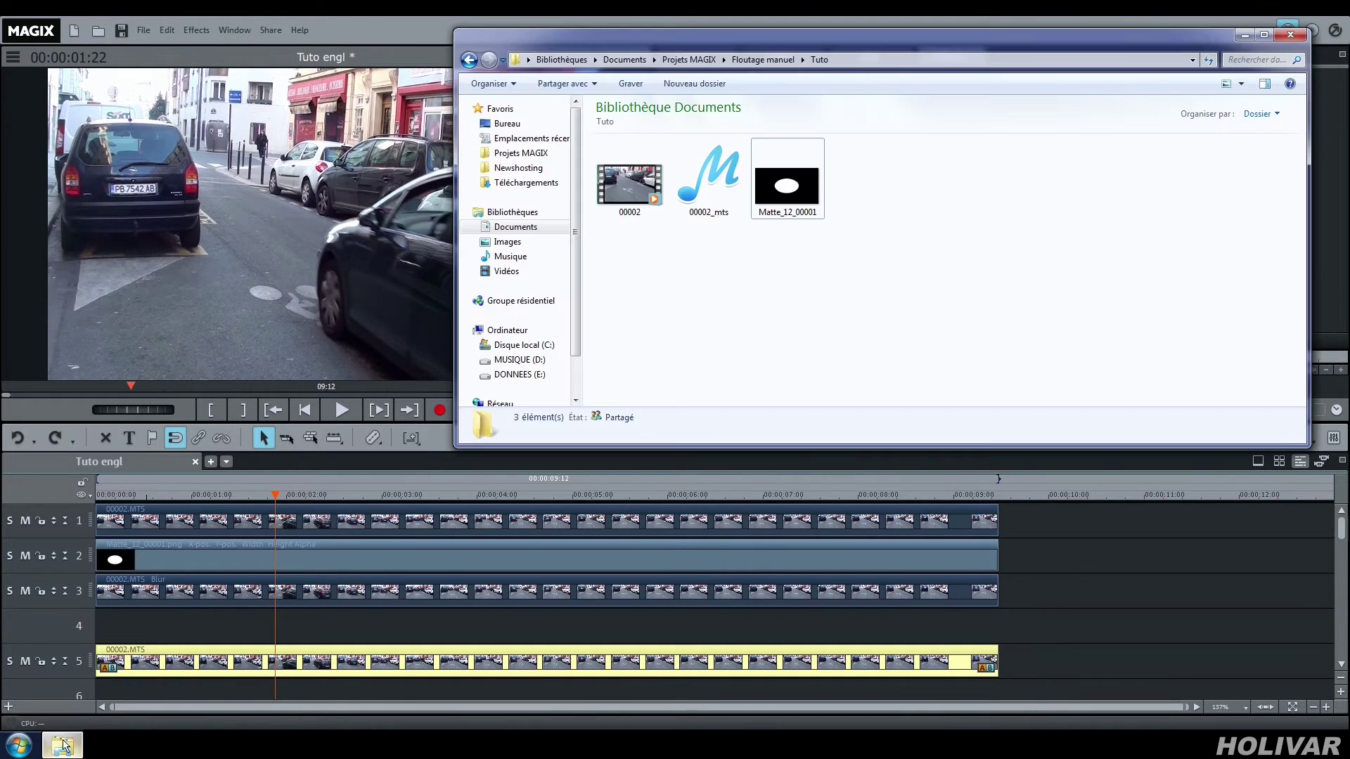
pyautogui.click(786, 187)
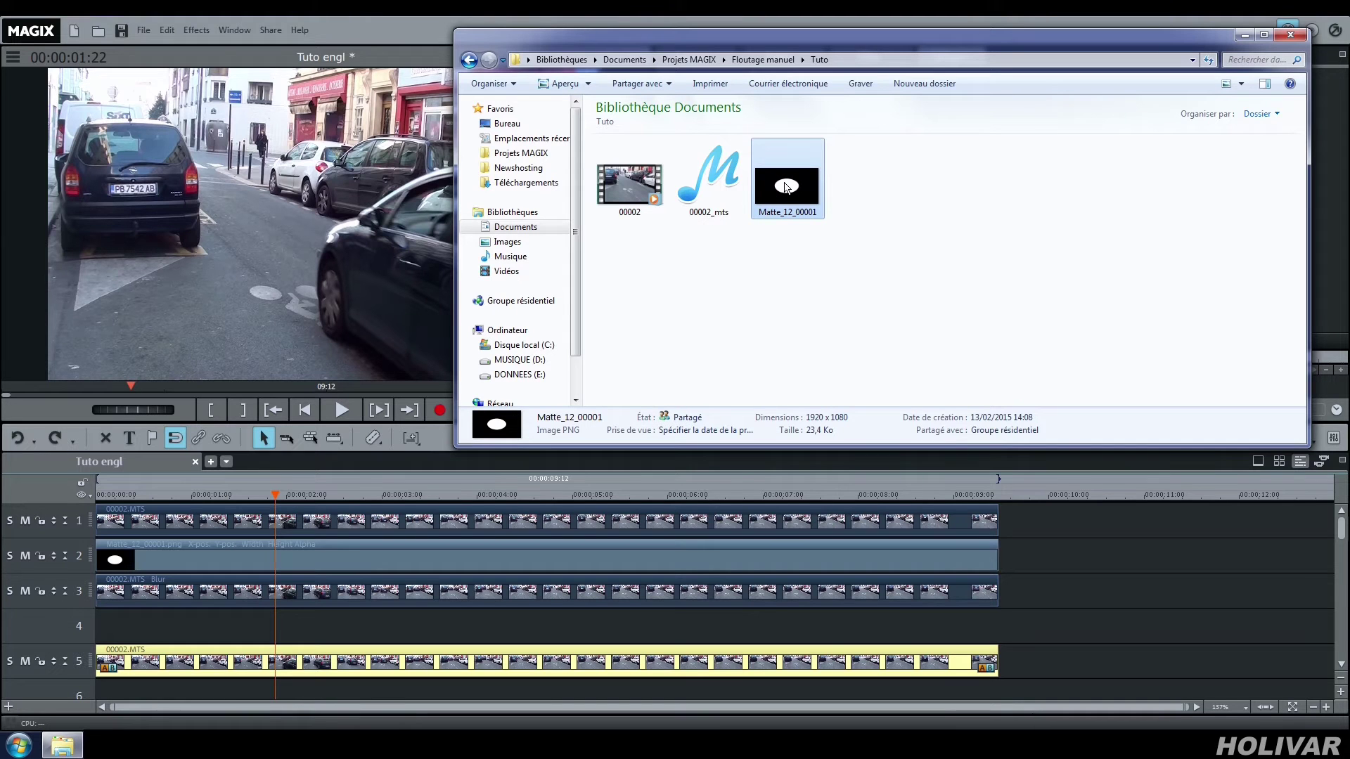
pyautogui.moveTo(786, 186); pyautogui.dragTo(340, 626)
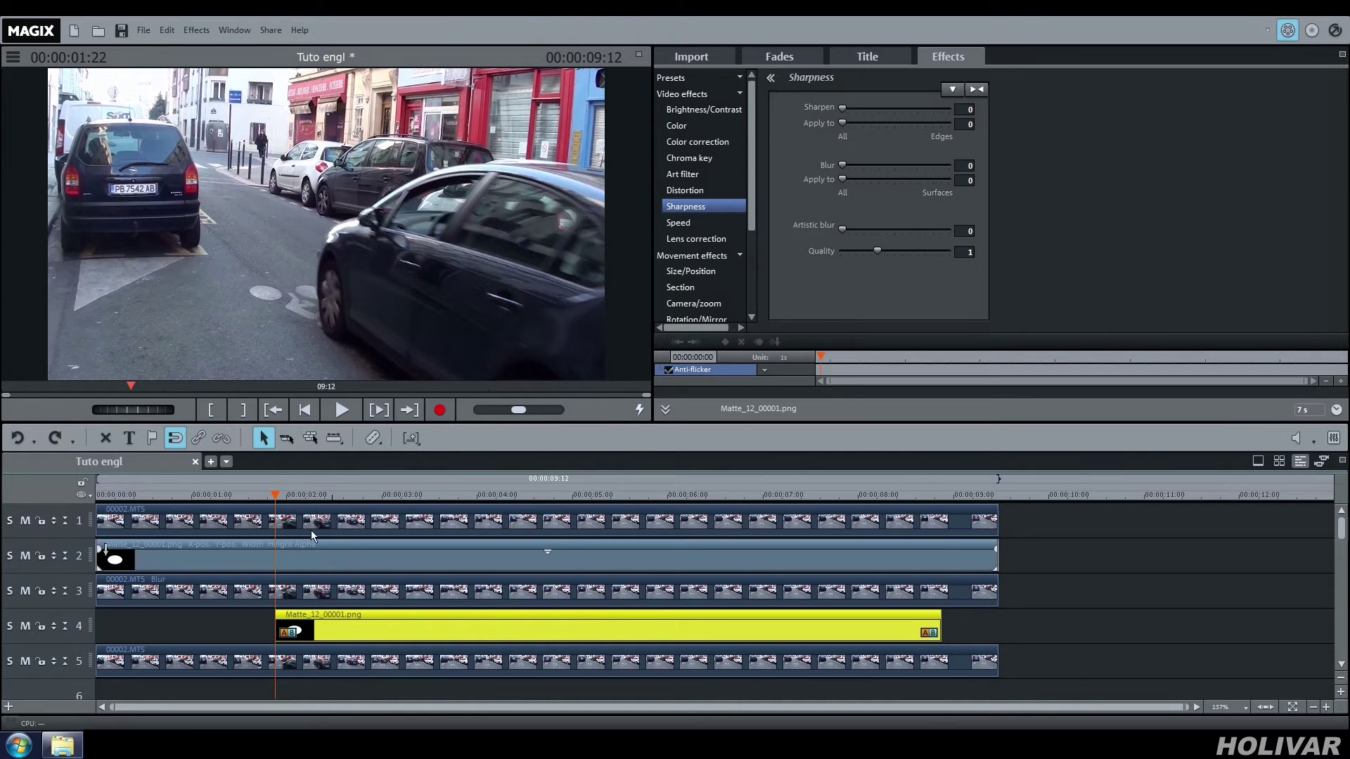
# Split the matte on track 4 at 00:00:05:19, where the second car's plate is no longer legible, and delete the part after it
pyautogui.moveTo(137, 415); pyautogui.dragTo(508, 414)
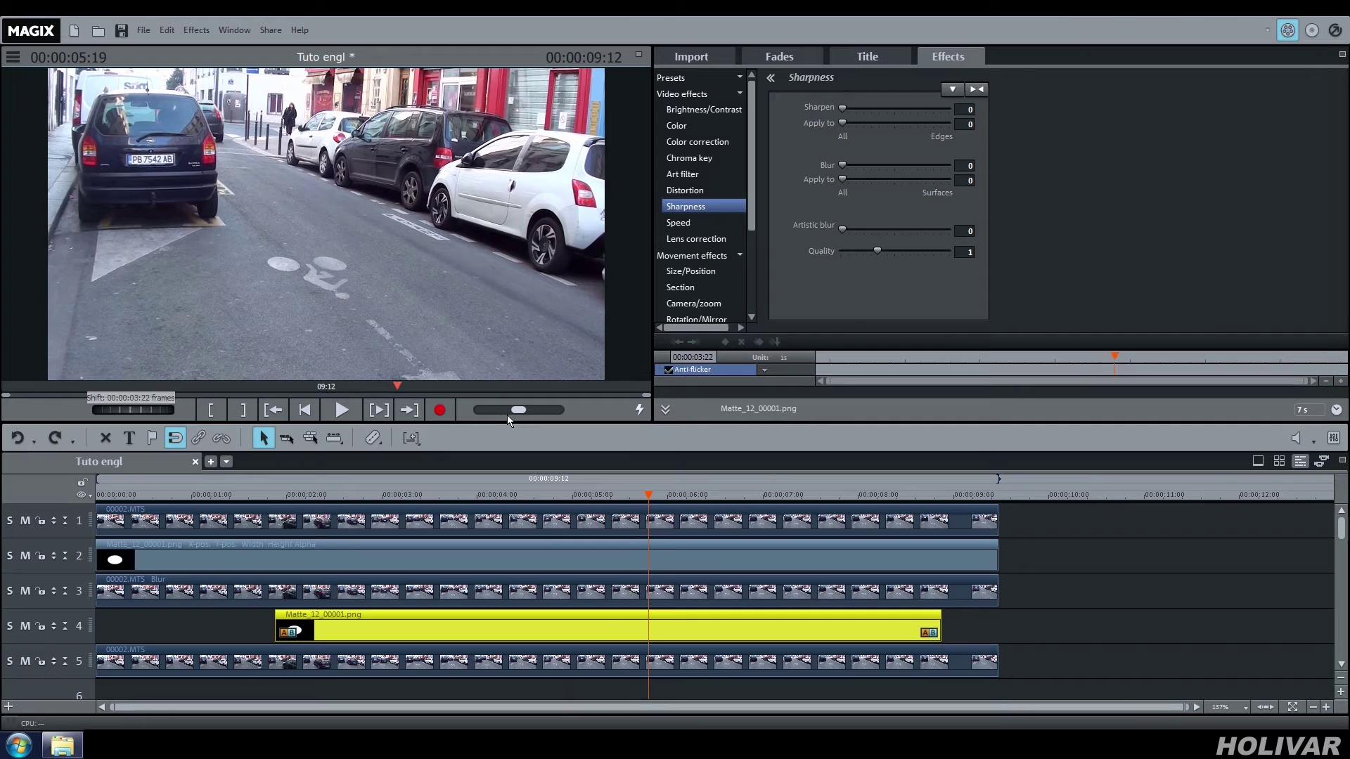
pyautogui.click(373, 438)
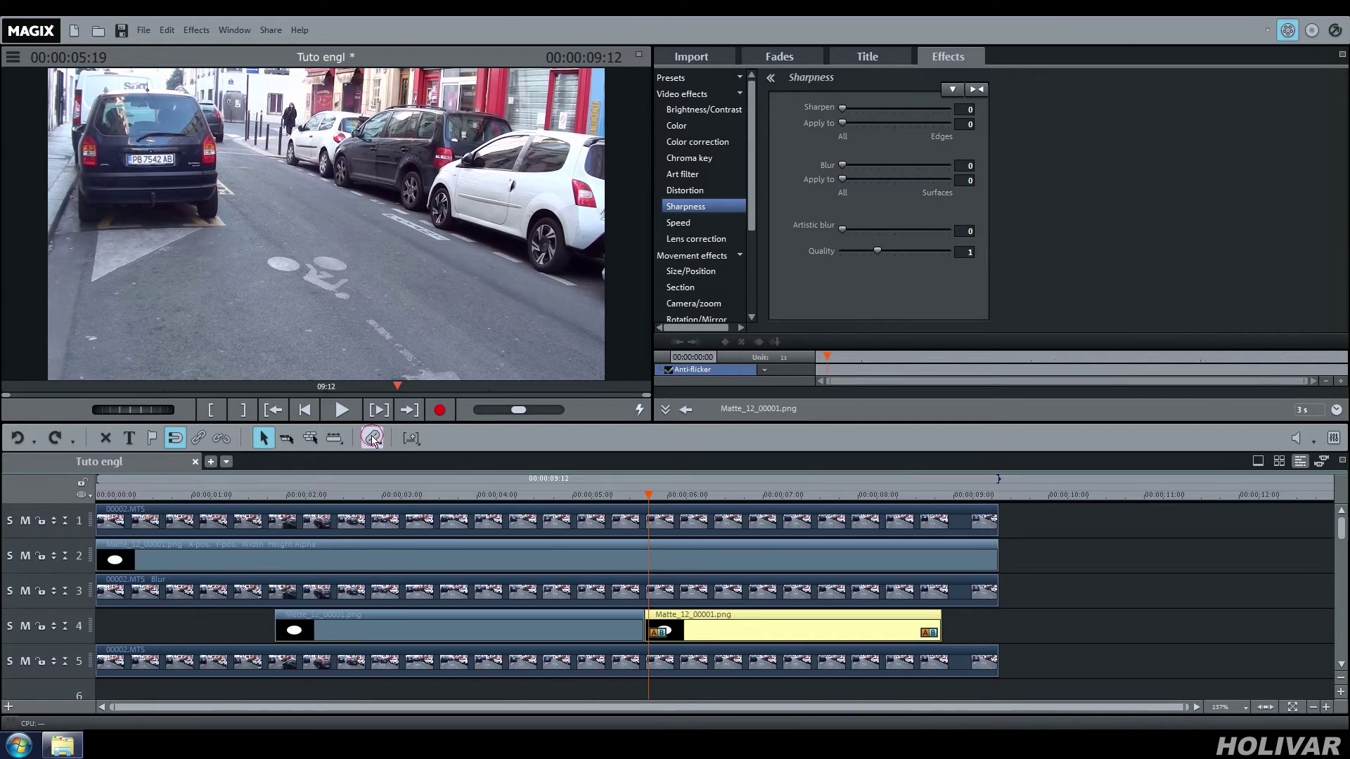
pyautogui.click(701, 623)
pyautogui.press('Delete')
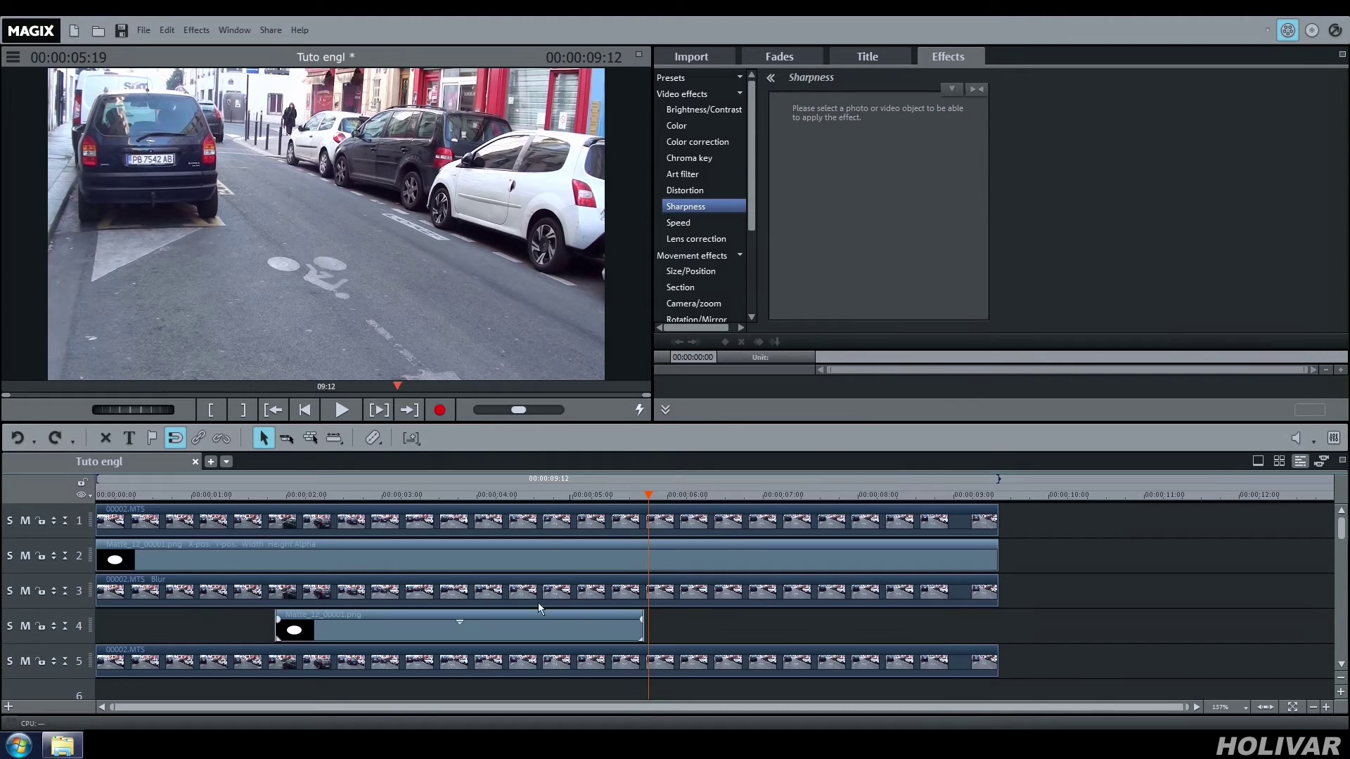
# Split the 00002.MTS clip on track 5 at both ends of the track 4 matte and delete the parts outside it
pyautogui.click(274, 501)
pyautogui.click(298, 665)
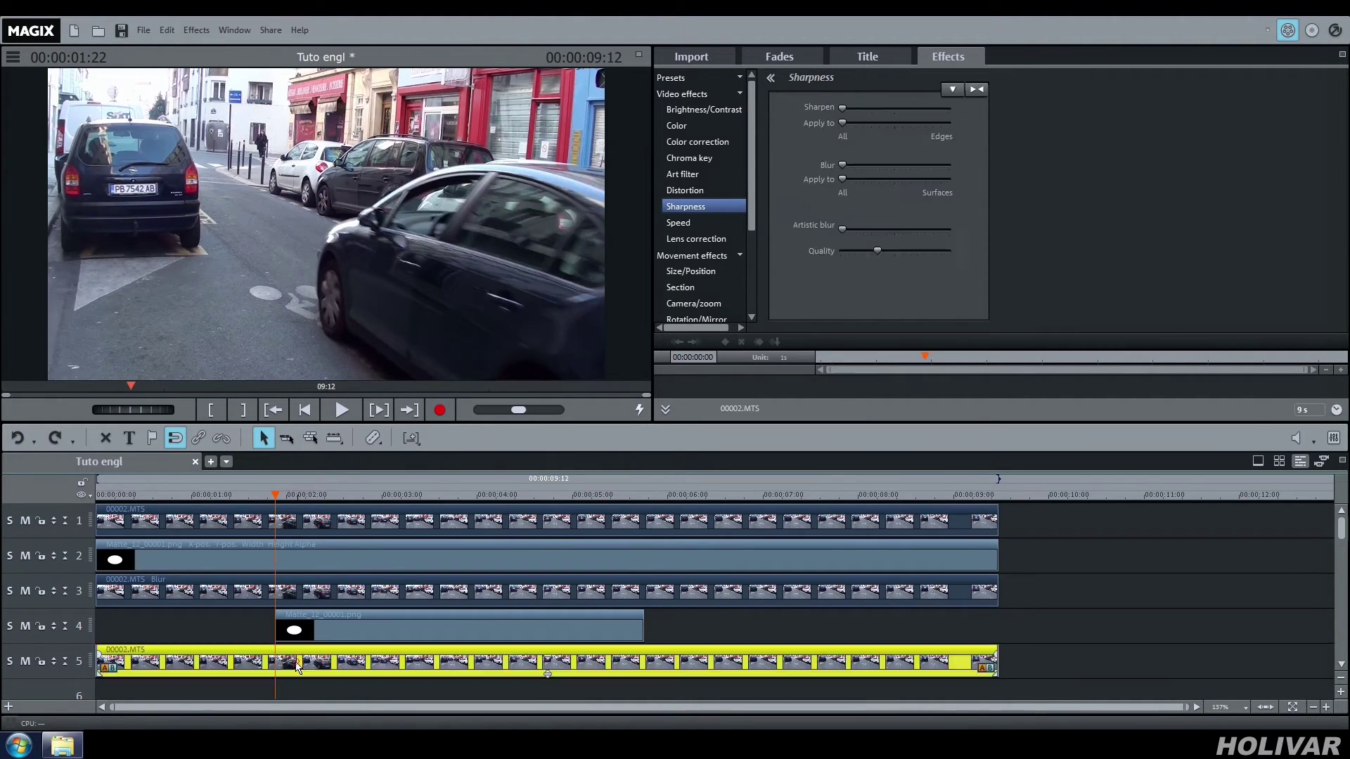
pyautogui.click(373, 437)
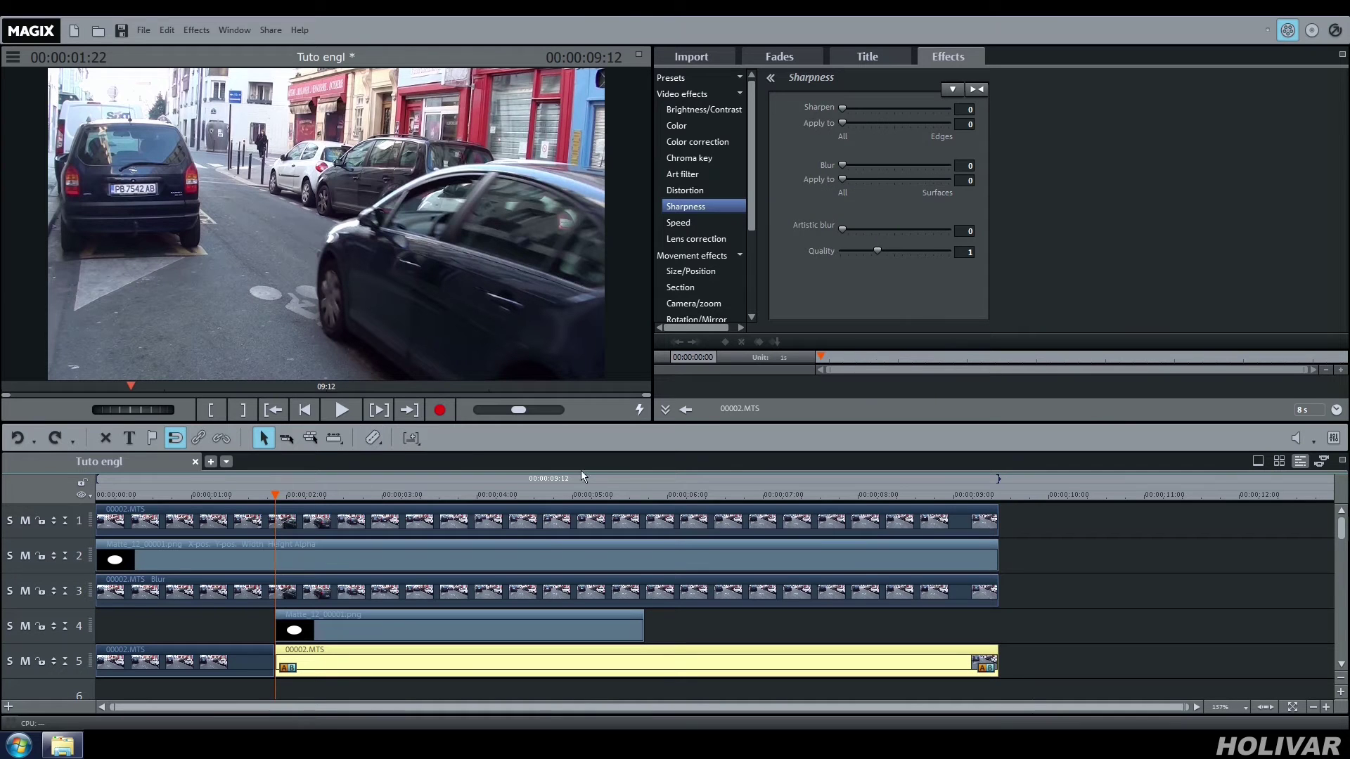
pyautogui.click(644, 500)
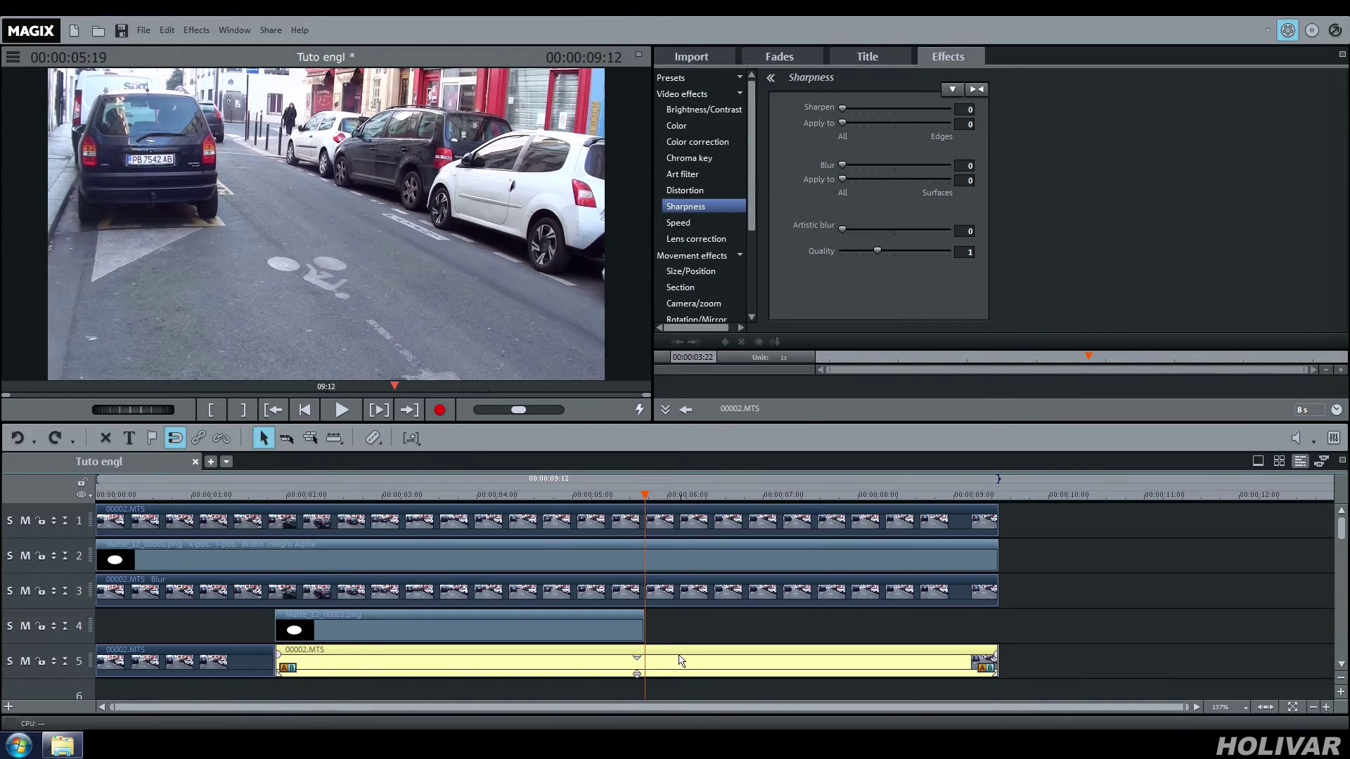
pyautogui.click(373, 437)
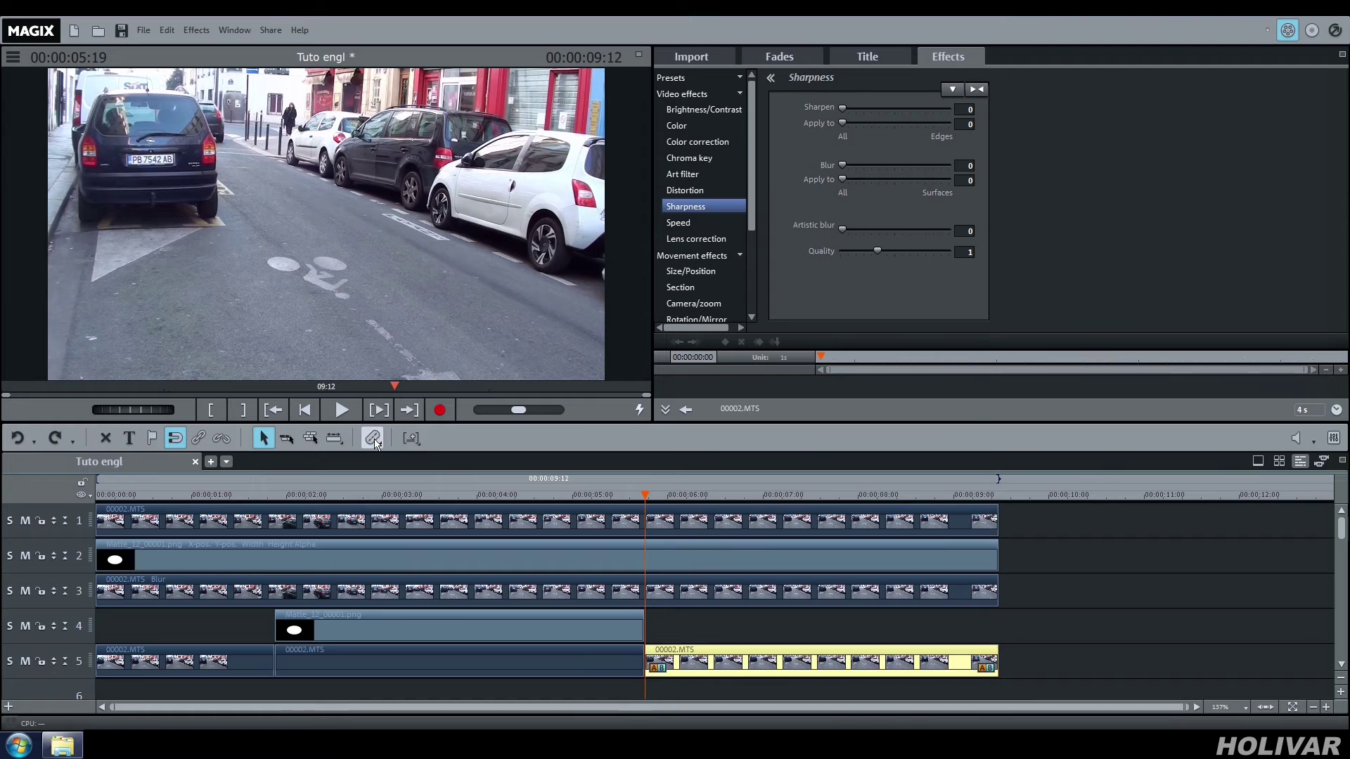
pyautogui.click(226, 668)
pyautogui.press('Delete')
pyautogui.click(692, 663)
pyautogui.press('Delete')
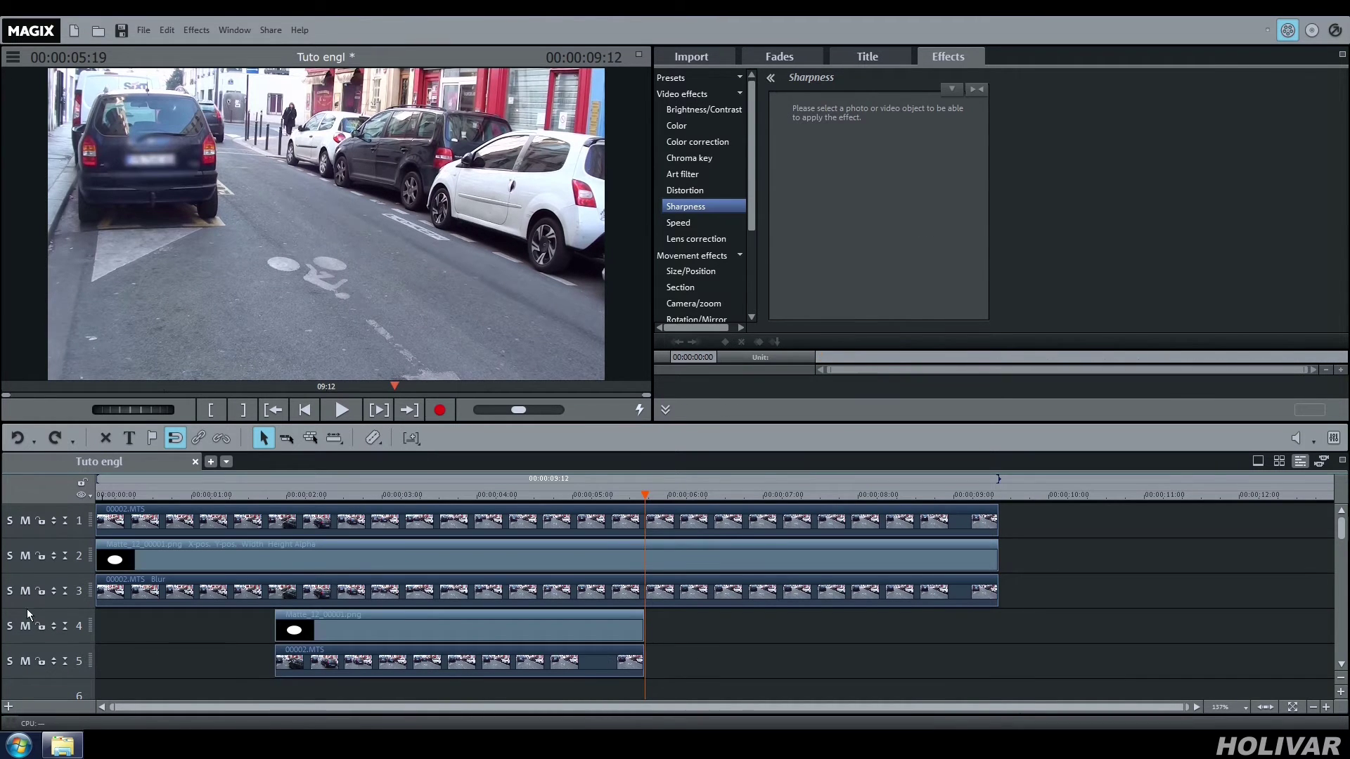
# Mute tracks 1 to 3 and return the playhead to the start of the track 4 matte at 00:00:01:22
pyautogui.click(25, 556)
pyautogui.click(26, 521)
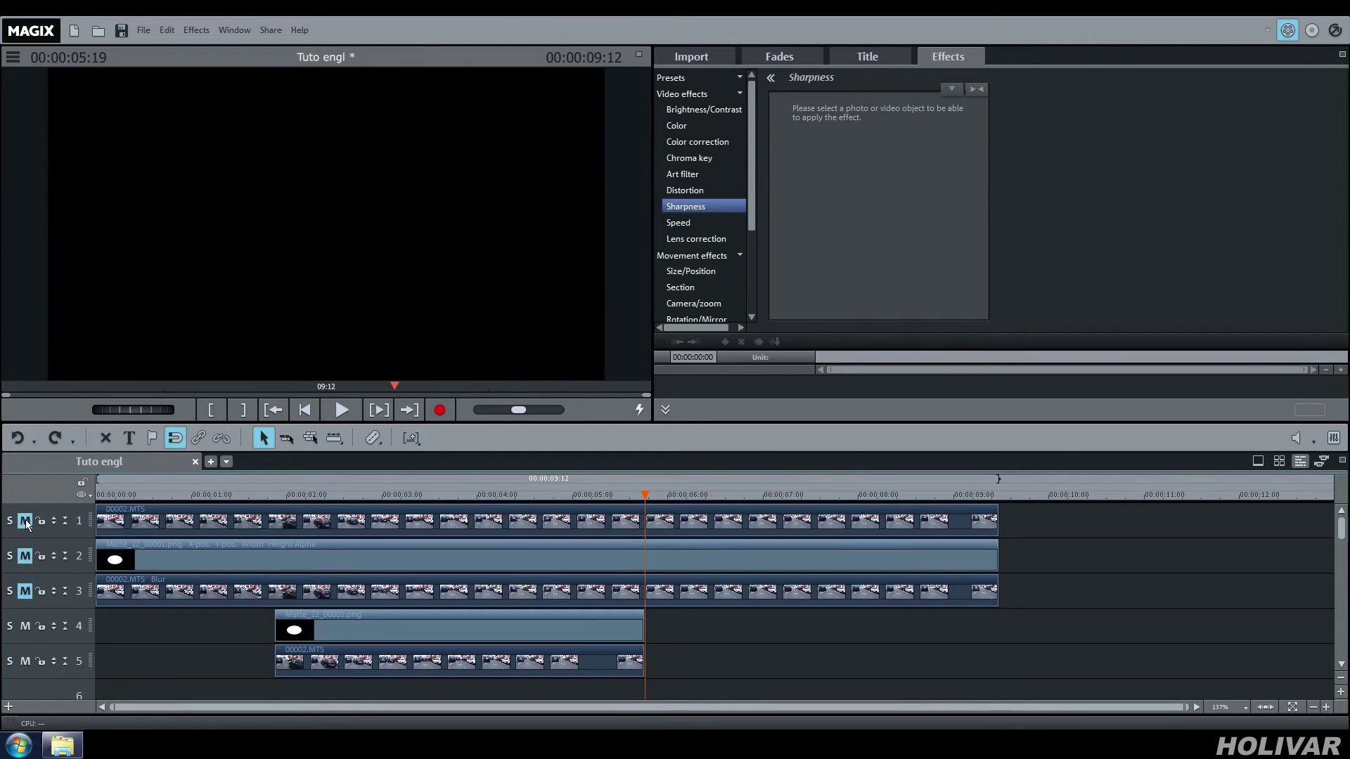
pyautogui.click(274, 497)
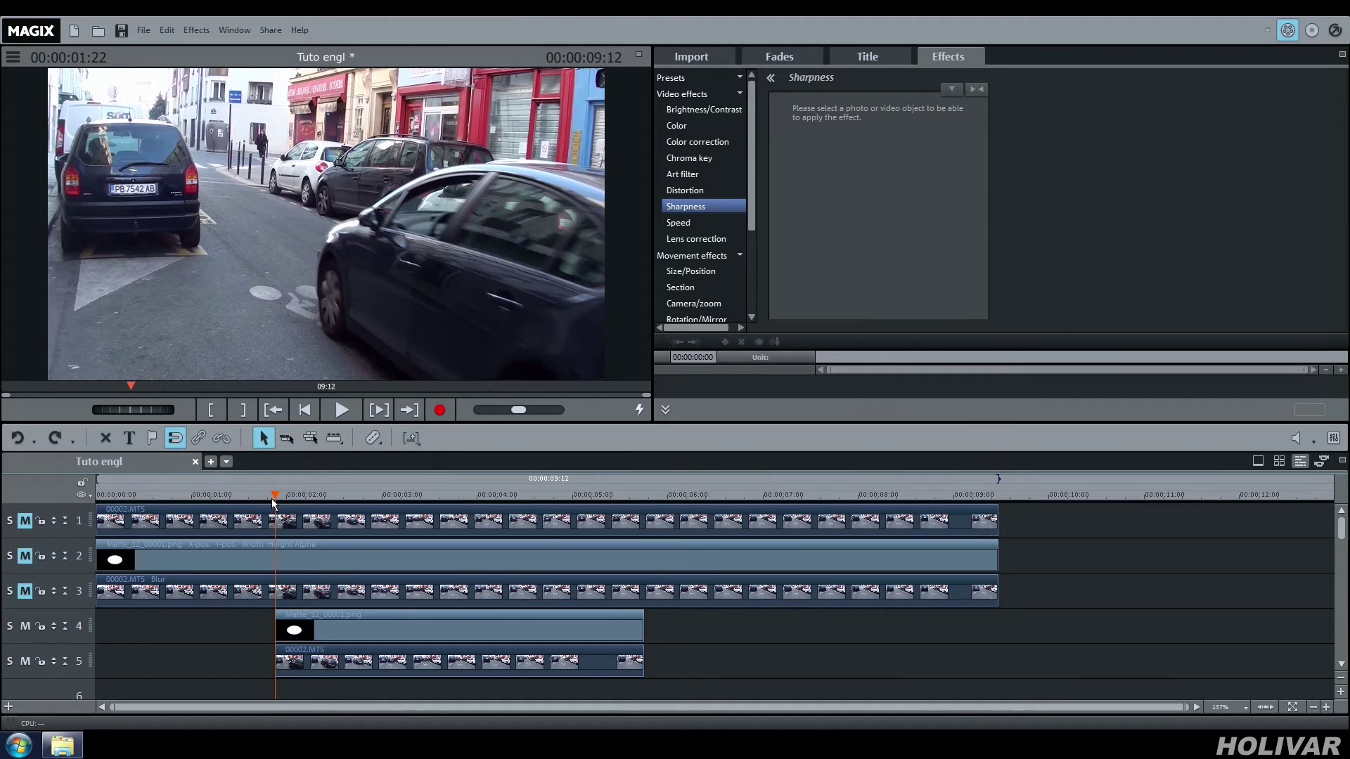
# Apply the Alpha chroma key to the Matte_12_00001 image on track 4
pyautogui.click(318, 627)
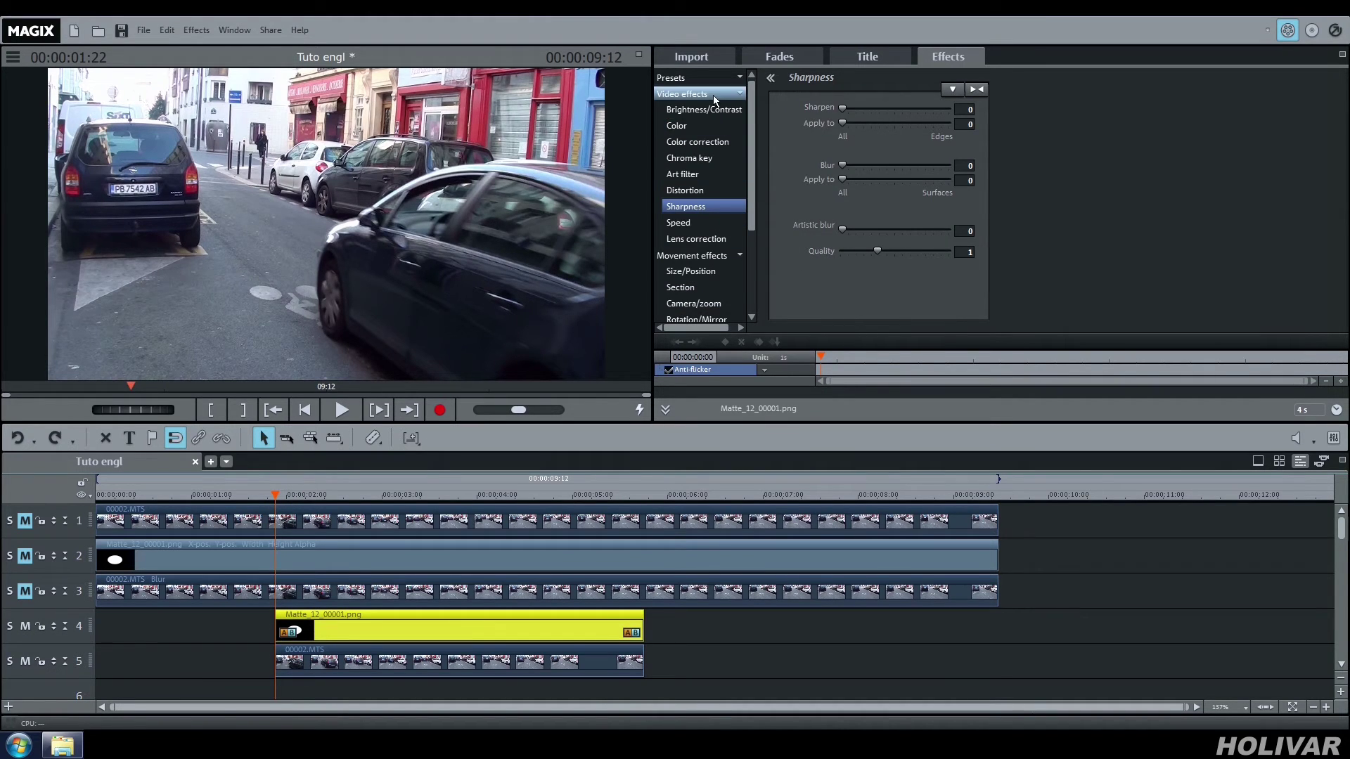
pyautogui.click(724, 160)
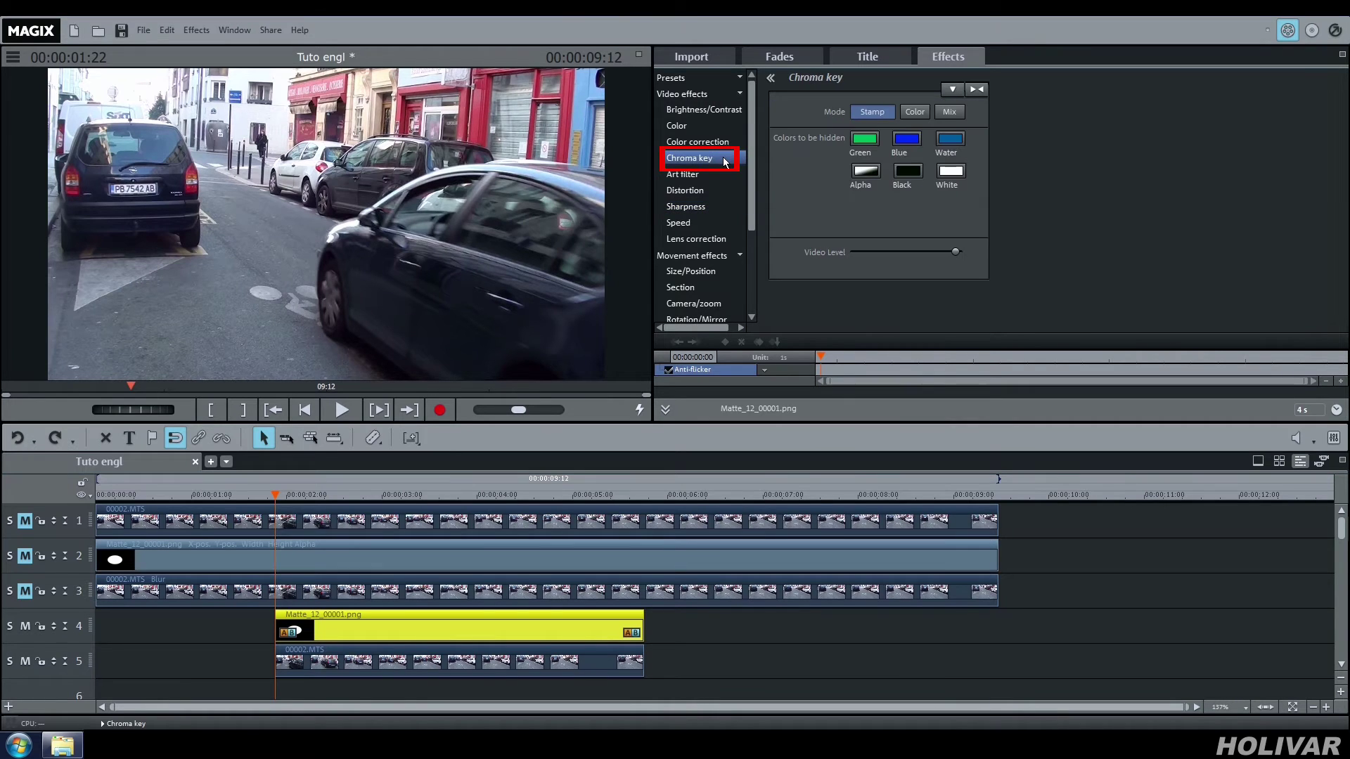
pyautogui.click(856, 171)
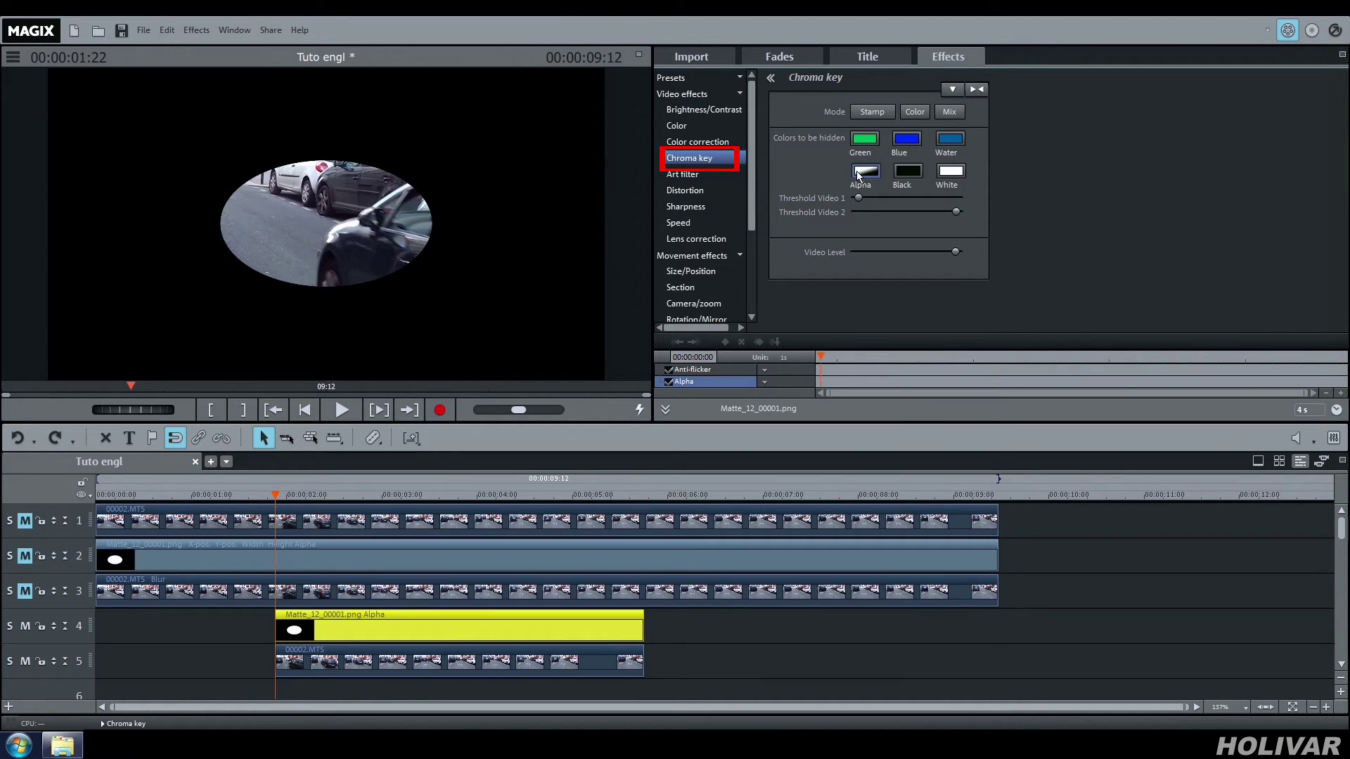
# Scale the matte to 1488 × 837 pixels, place it at 1280 left, 540 top, and set a Size/Position keyframe at 00:00:01:22
pyautogui.click(698, 272)
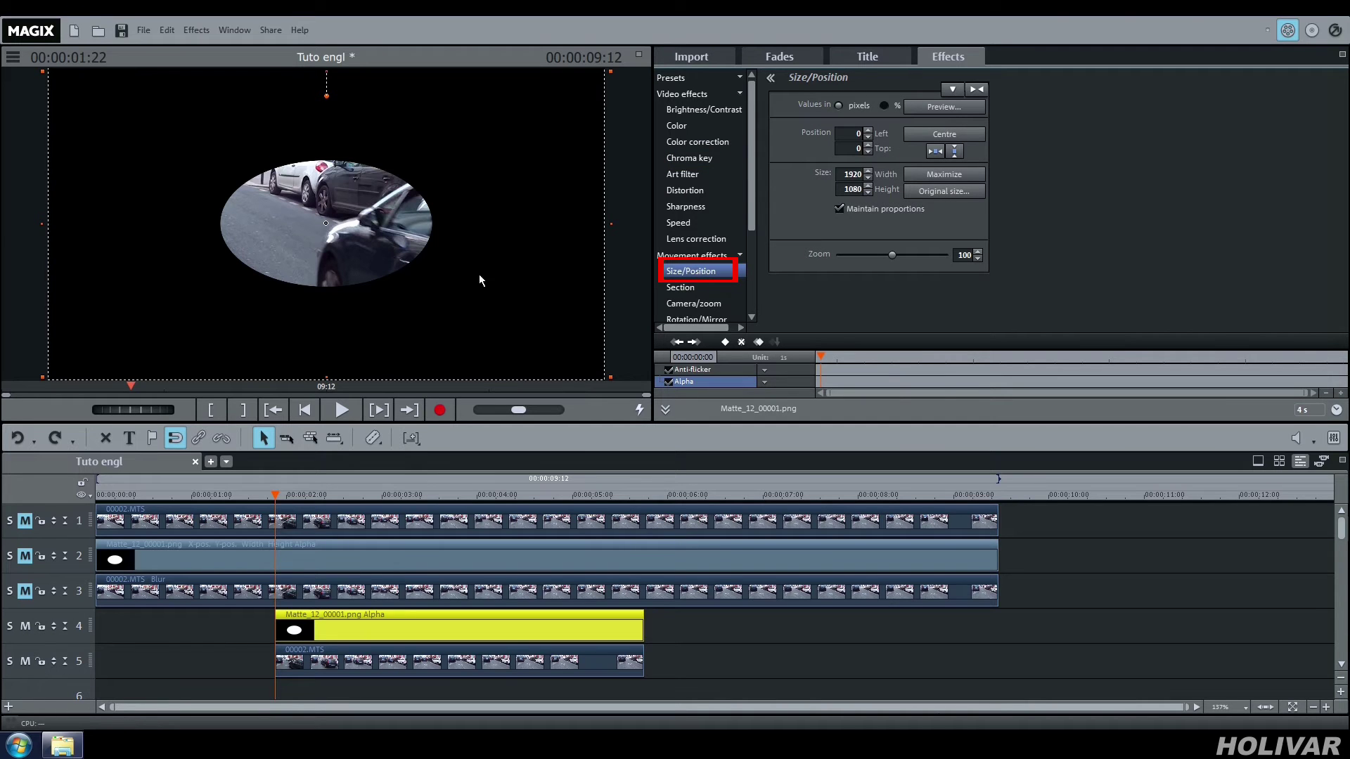
pyautogui.moveTo(342, 243); pyautogui.dragTo(514, 316)
pyautogui.moveTo(288, 153); pyautogui.dragTo(400, 222)
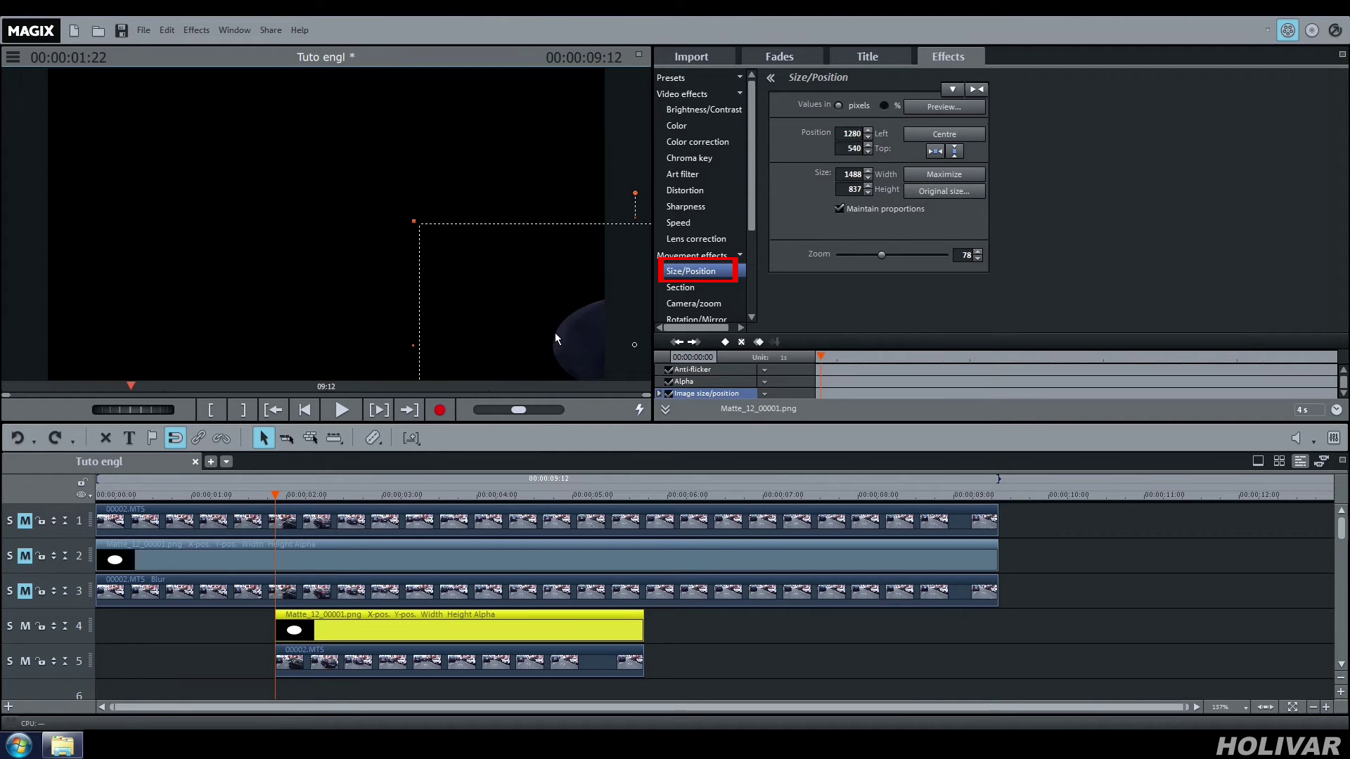
pyautogui.click(724, 343)
# Keyframe the matte over the moving car's plate at 1280, 487 for 00:00:01:24 and at 1257, 539 for 00:00:02:01
pyautogui.moveTo(97, 407); pyautogui.dragTo(110, 409)
pyautogui.moveTo(503, 342); pyautogui.dragTo(508, 327)
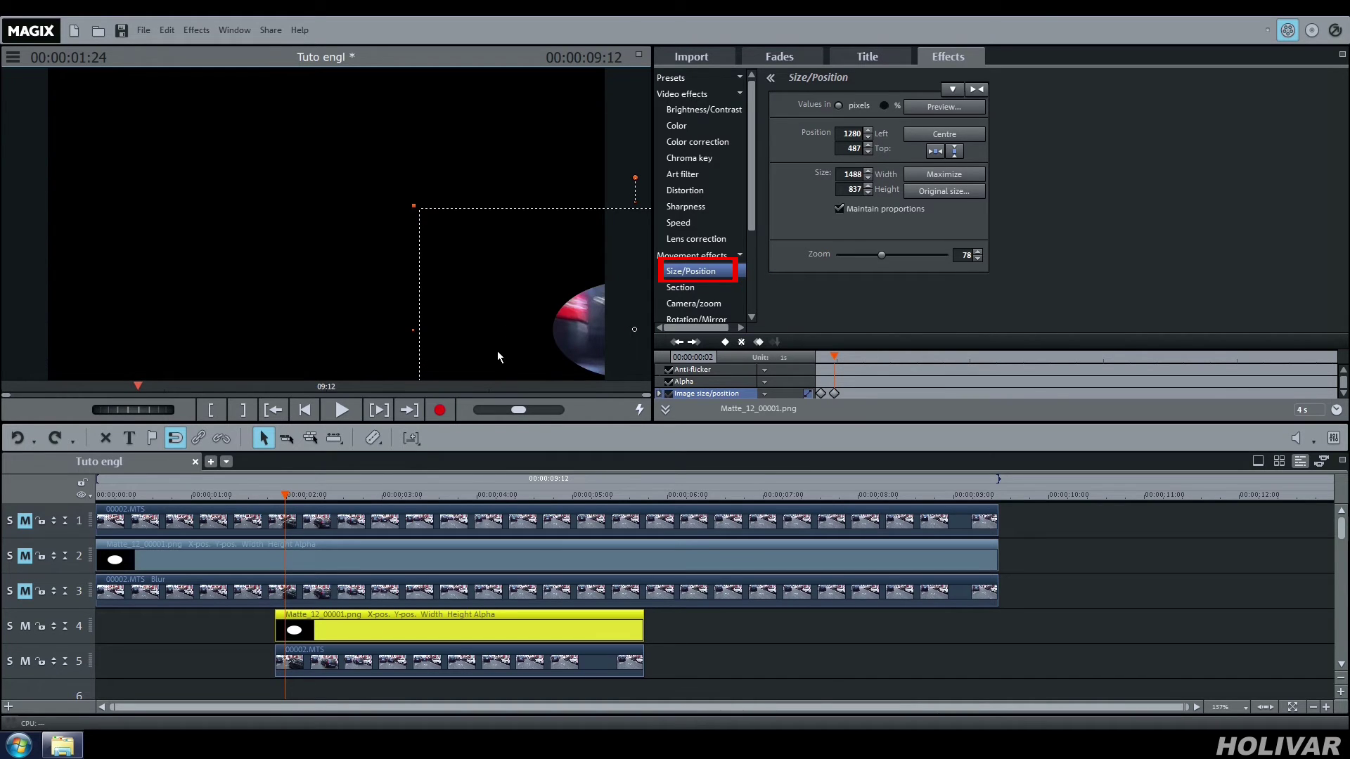
pyautogui.moveTo(111, 413); pyautogui.dragTo(118, 414)
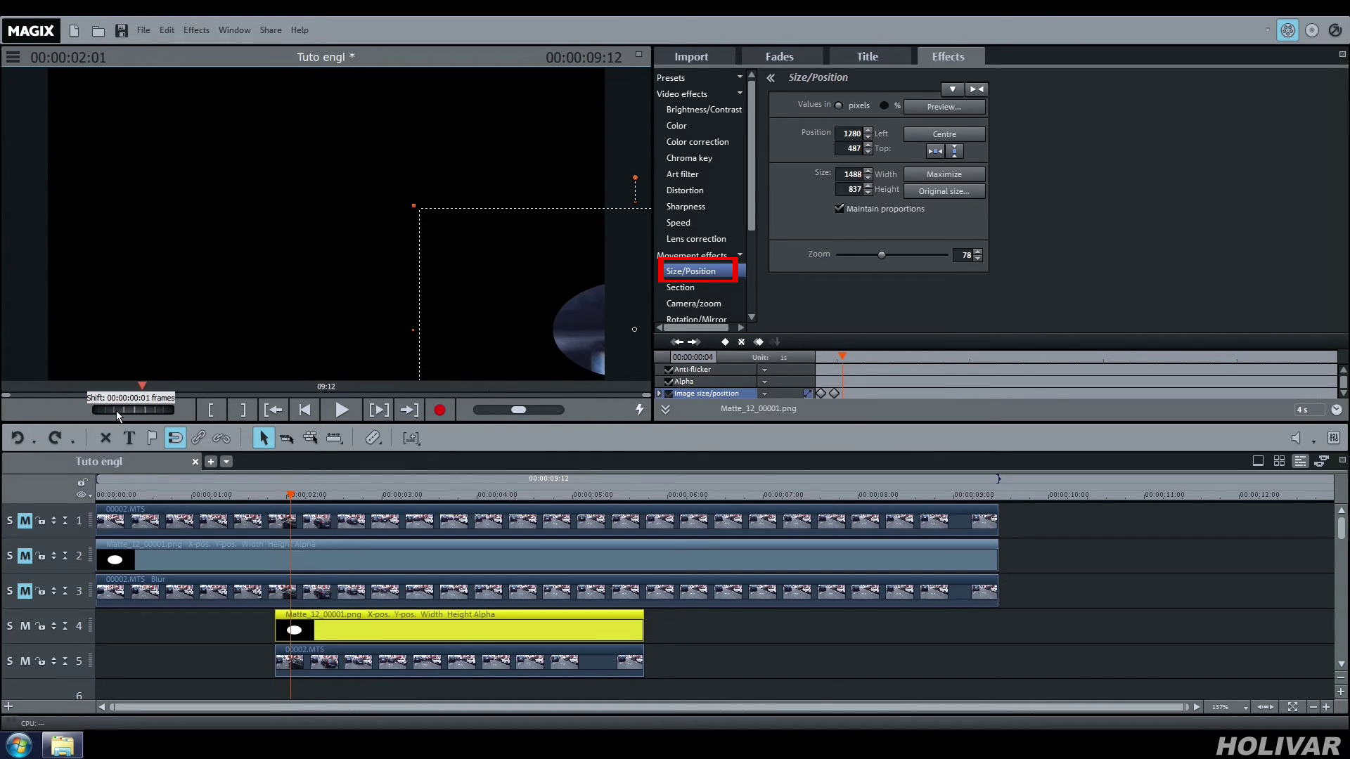
pyautogui.moveTo(466, 343); pyautogui.dragTo(461, 353)
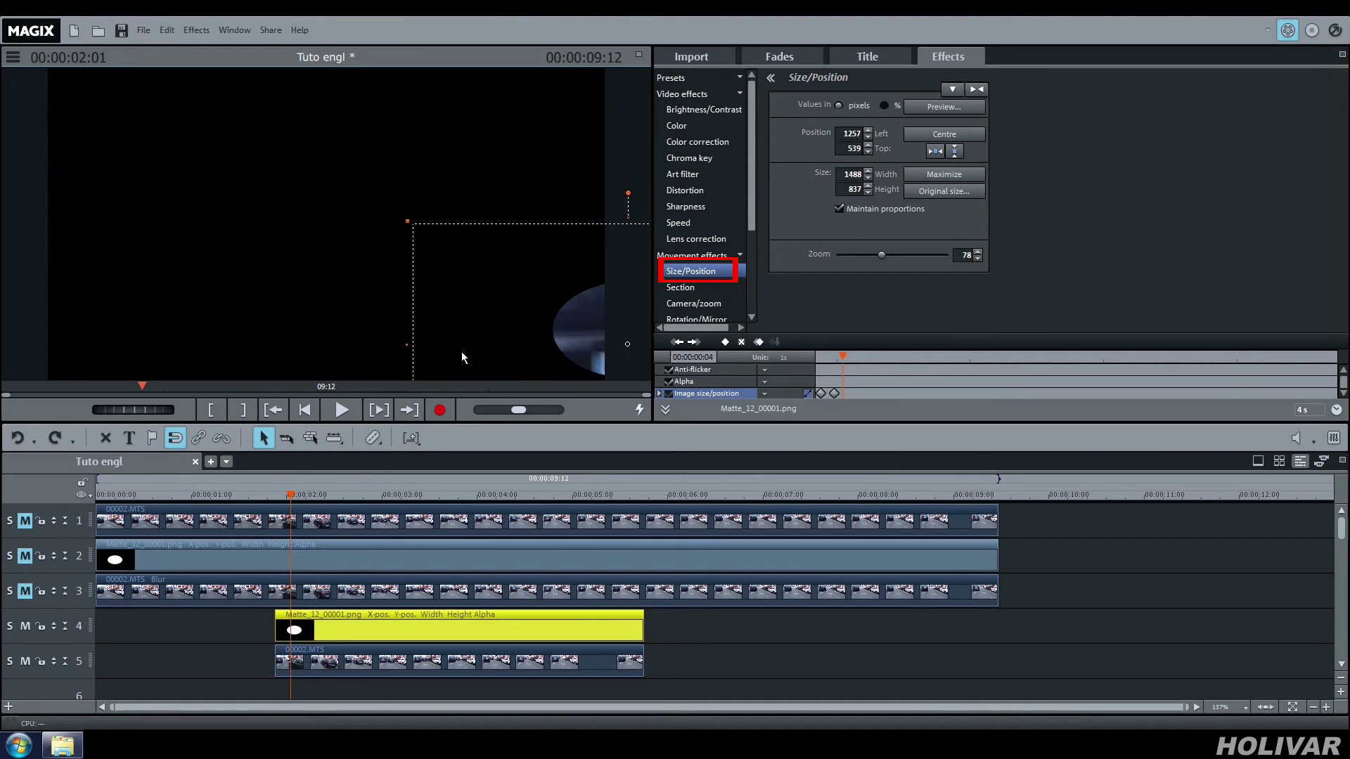
# Keyframe the matte's position at 1181, 516 for 00:00:02:02 and at 996, 446 for 00:00:02:04, following the plate
pyautogui.moveTo(97, 408); pyautogui.dragTo(104, 407)
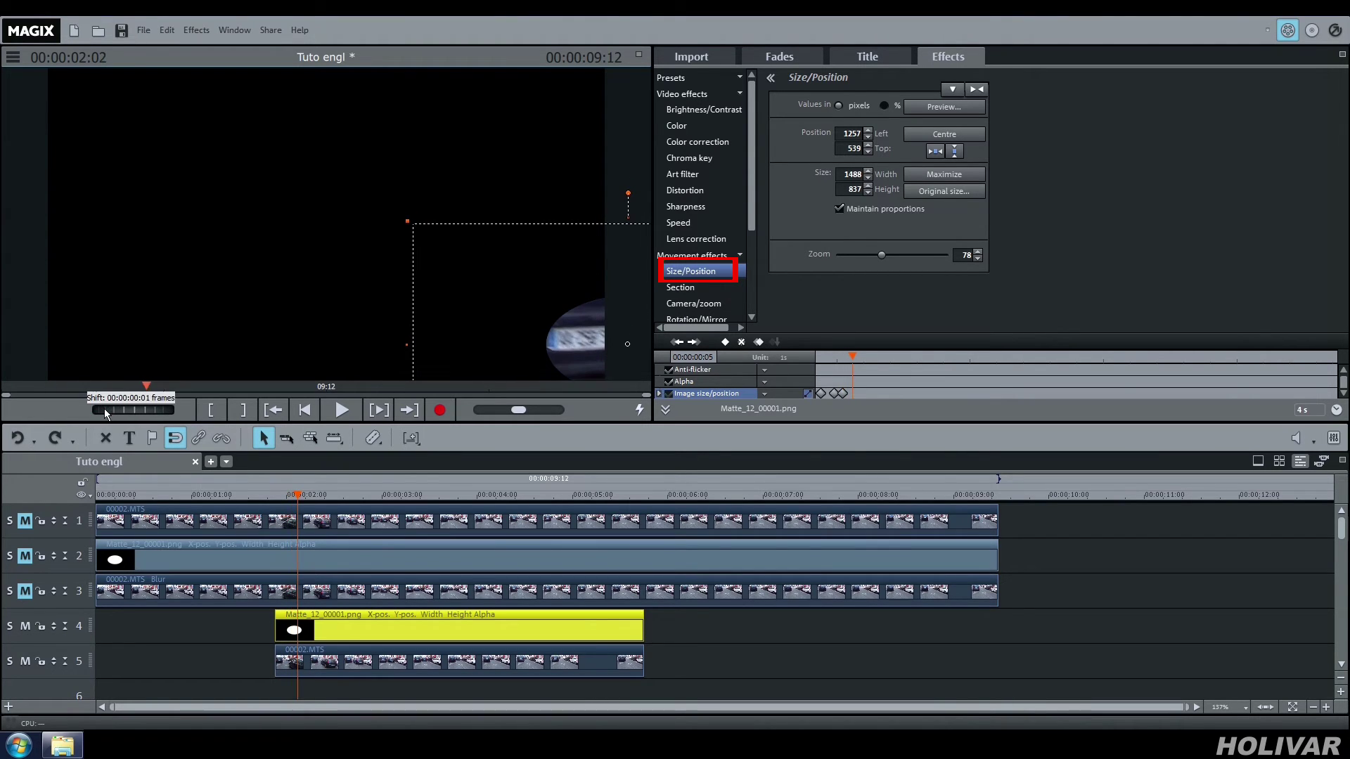
pyautogui.moveTo(495, 357); pyautogui.dragTo(471, 349)
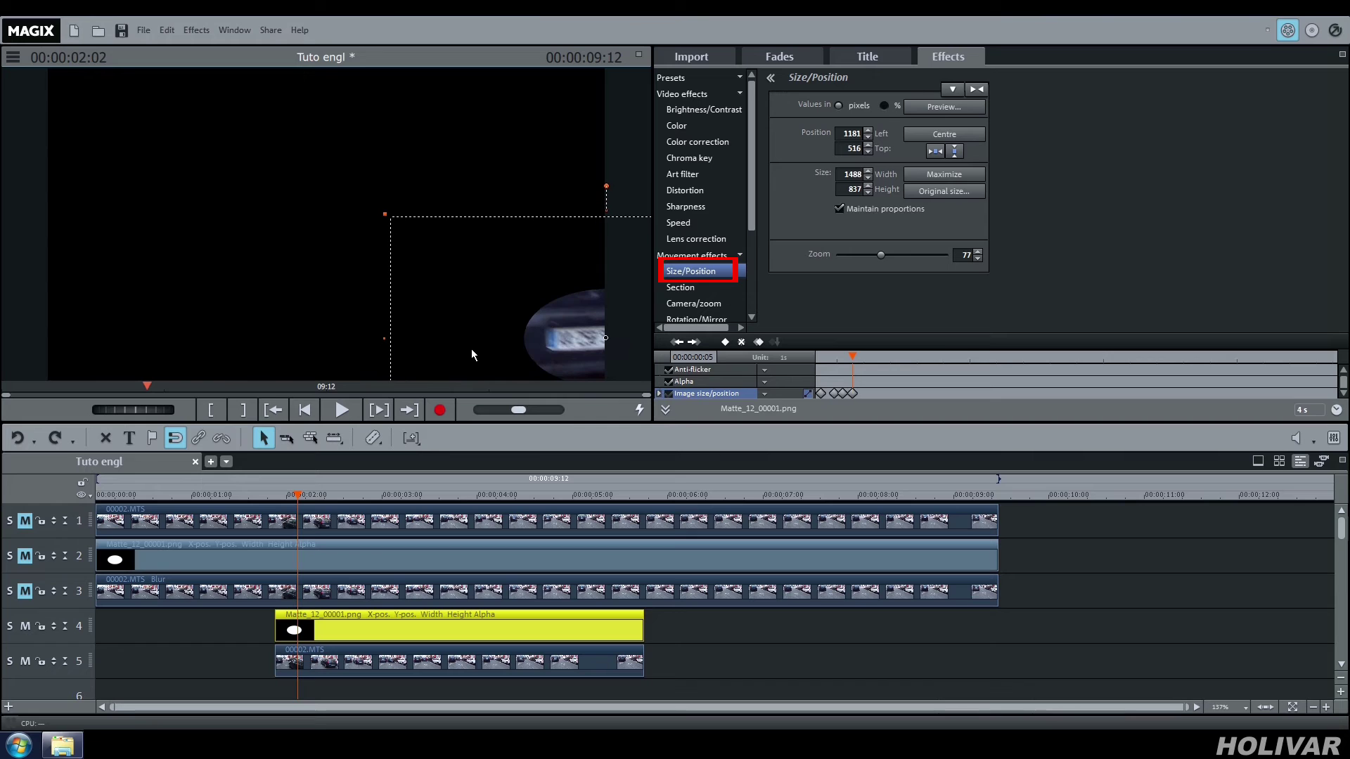
pyautogui.moveTo(108, 407); pyautogui.dragTo(114, 407)
pyautogui.moveTo(498, 339); pyautogui.dragTo(457, 323)
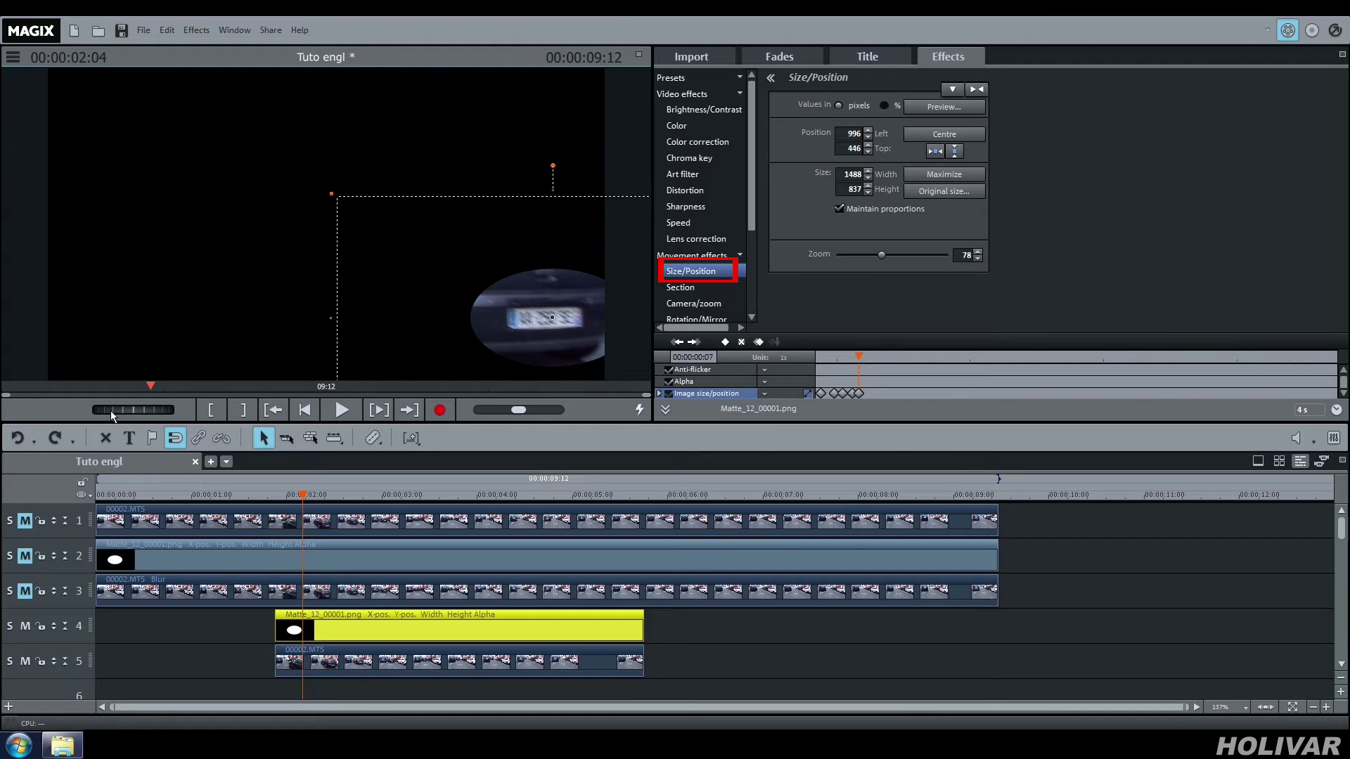
# Follow the plate through 00:00:02:11 with keyframes, shrinking the matte to 1314 × 738 pixels at 00:00:02:06 and to 933 × 523 at 00:00:02:11
pyautogui.moveTo(111, 410); pyautogui.dragTo(117, 411)
pyautogui.moveTo(460, 343); pyautogui.dragTo(413, 331)
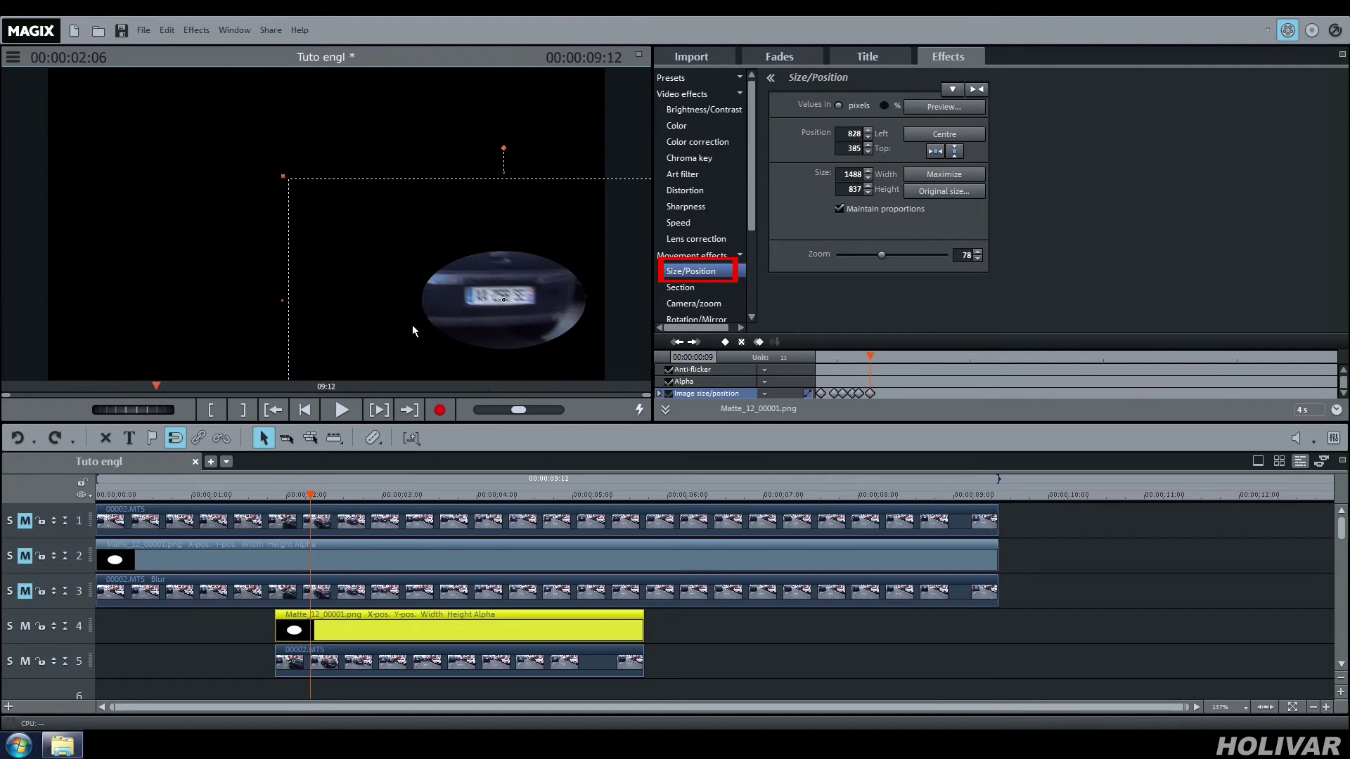
pyautogui.moveTo(284, 181); pyautogui.dragTo(315, 204)
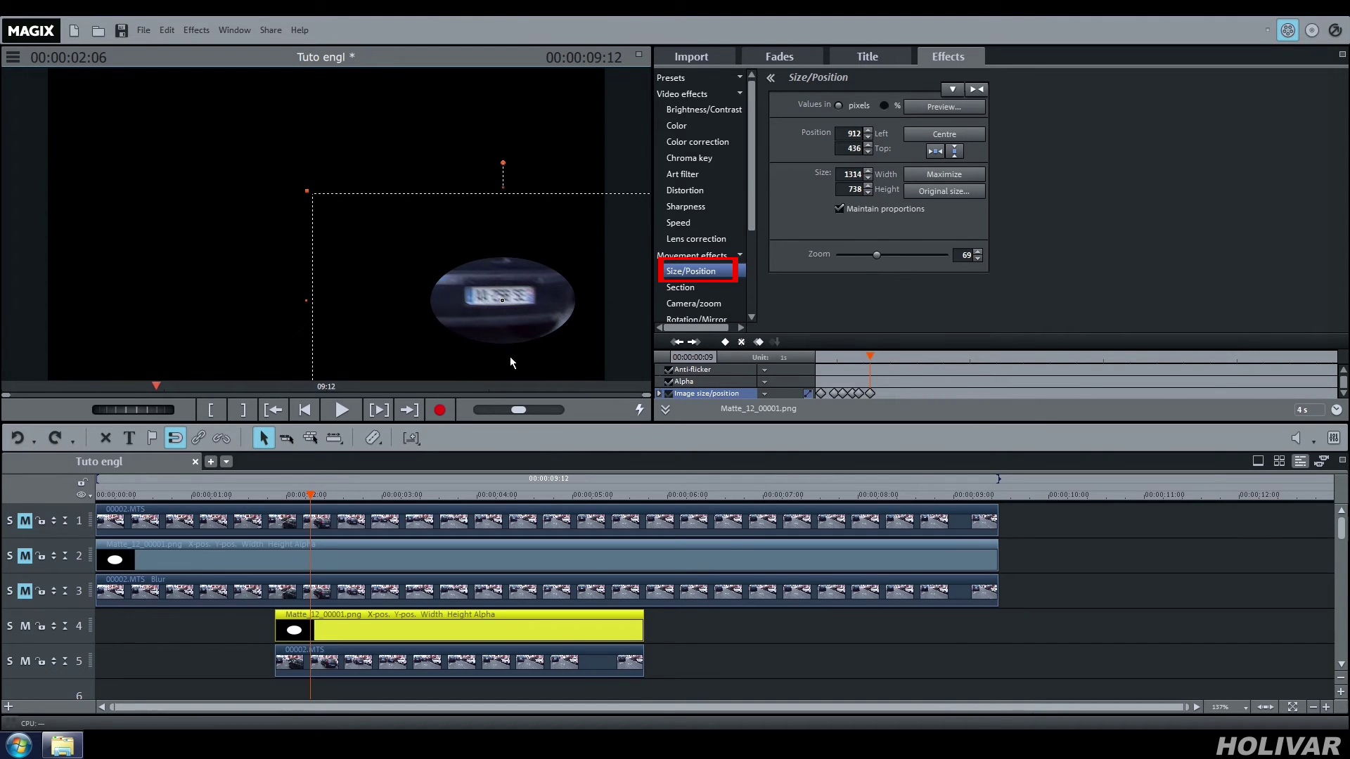
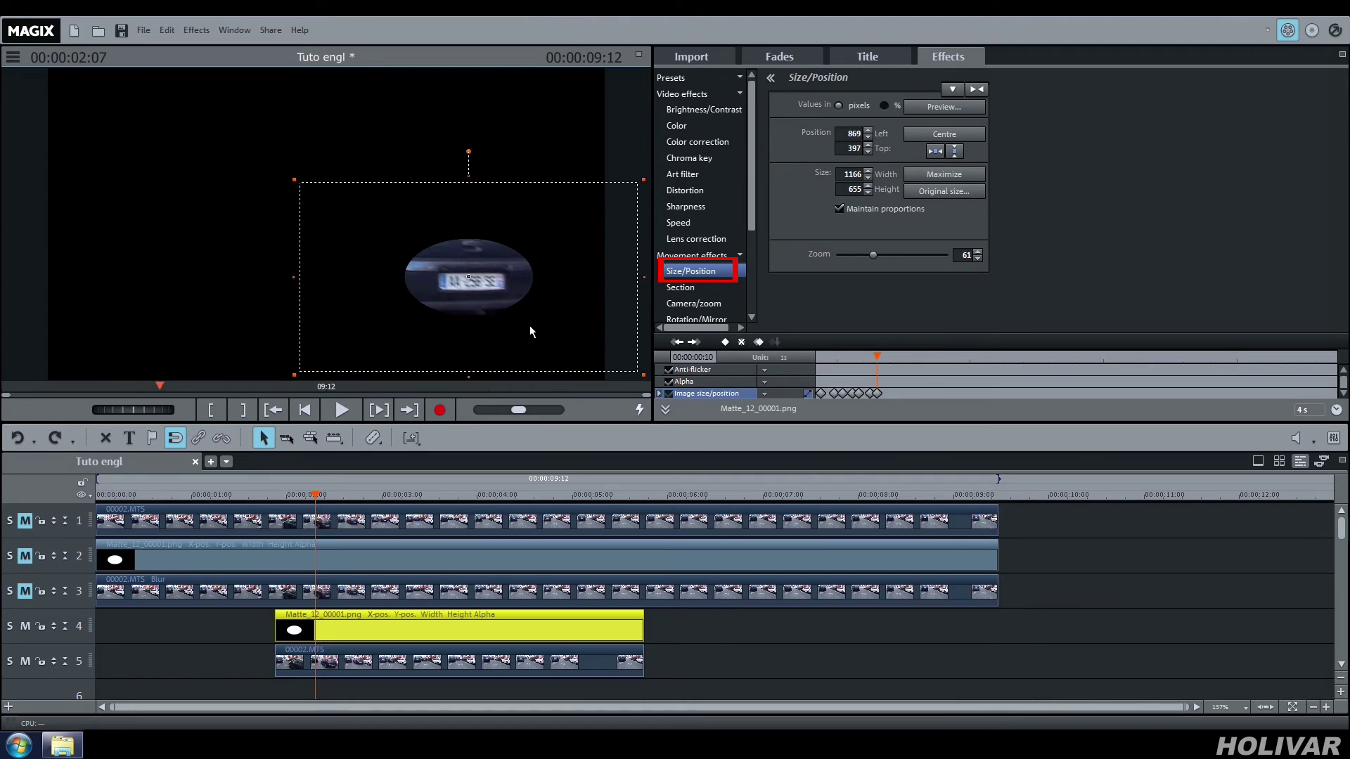
pyautogui.moveTo(104, 411); pyautogui.dragTo(111, 410)
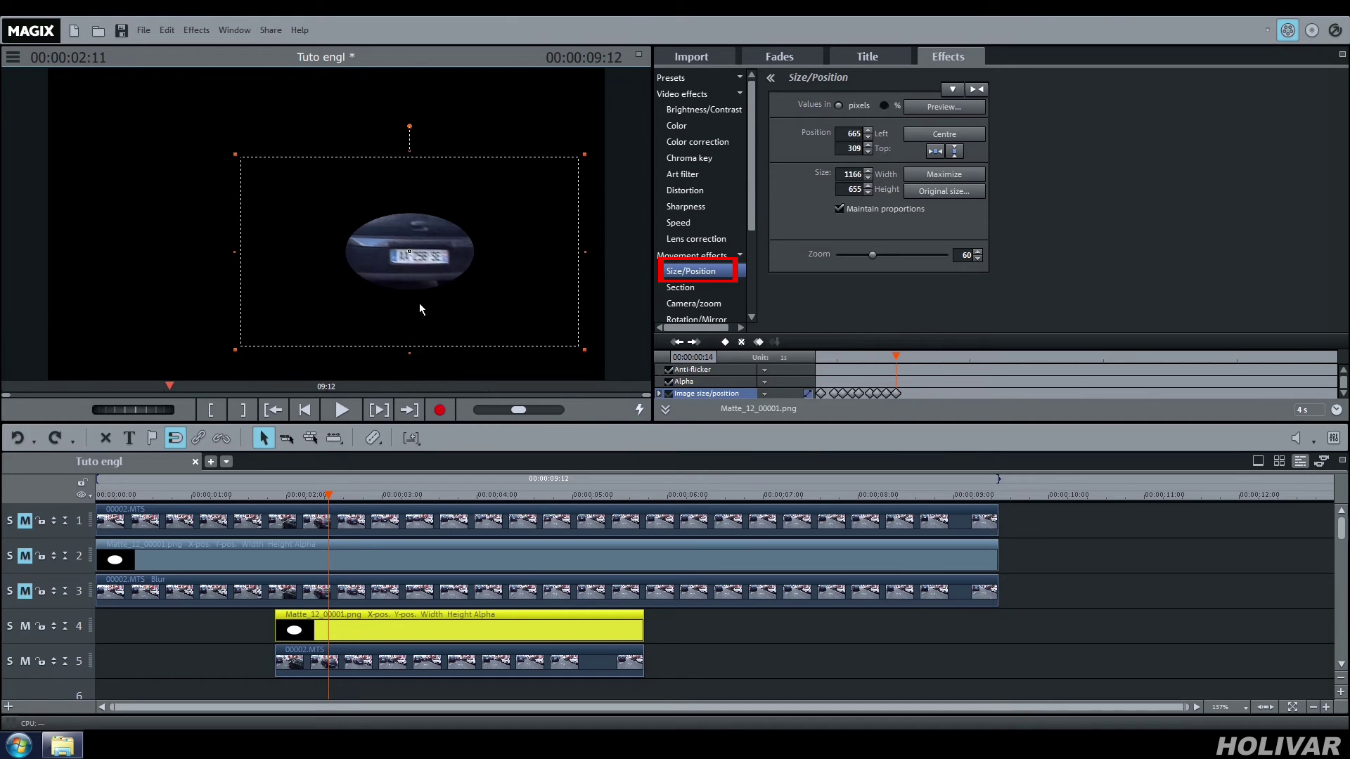
pyautogui.moveTo(239, 164); pyautogui.dragTo(441, 290)
# Advance a few frames at a time from 00:00:02:12, repositioning the matte over the plate at each stop
pyautogui.moveTo(94, 406); pyautogui.dragTo(98, 407)
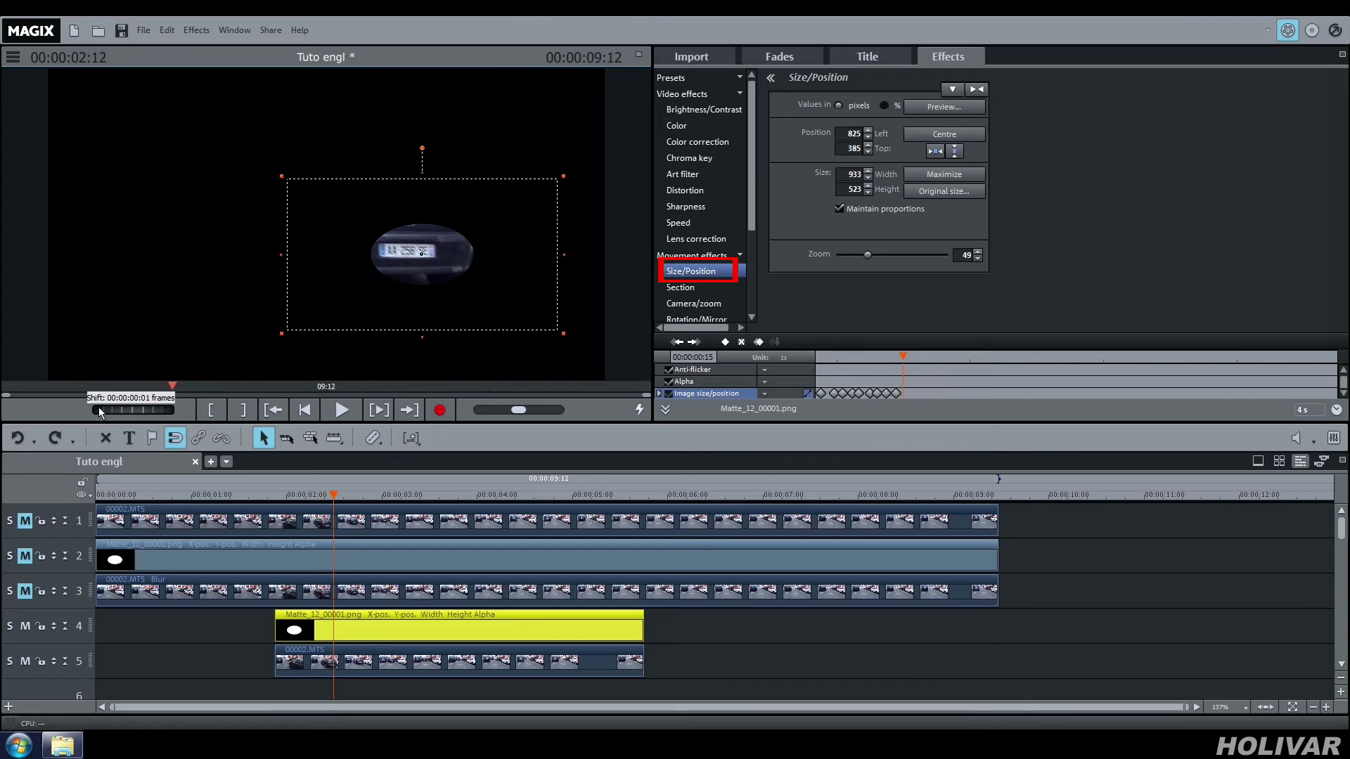
pyautogui.moveTo(441, 316); pyautogui.dragTo(417, 308)
pyautogui.moveTo(98, 411); pyautogui.dragTo(104, 411)
pyautogui.moveTo(407, 311); pyautogui.dragTo(392, 305)
pyautogui.scroll(-4, 448, 262)
pyautogui.moveTo(106, 411); pyautogui.dragTo(116, 411)
pyautogui.moveTo(386, 297); pyautogui.dragTo(369, 276)
# Add further keyframes before 00:00:03:03 that track the plate and shrink the matte to 618 × 345 pixels
pyautogui.moveTo(103, 411); pyautogui.dragTo(111, 409)
pyautogui.moveTo(369, 265); pyautogui.dragTo(348, 256)
pyautogui.moveTo(205, 144)
pyautogui.mouseDown()
pyautogui.moveTo(238, 164)
pyautogui.moveTo(226, 153)
pyautogui.mouseUp()
pyautogui.moveTo(111, 406); pyautogui.dragTo(120, 413)
pyautogui.moveTo(369, 246); pyautogui.dragTo(345, 237)
pyautogui.moveTo(204, 144); pyautogui.dragTo(224, 156)
pyautogui.moveTo(353, 221); pyautogui.dragTo(356, 222)
pyautogui.moveTo(112, 410); pyautogui.dragTo(120, 407)
pyautogui.moveTo(321, 234); pyautogui.dragTo(309, 225)
# Keyframe the matte at position 523, 251 for 00:00:03:03 and reduce it to 545 × 306 pixels at 00:00:03:07
pyautogui.moveTo(106, 408); pyautogui.dragTo(120, 410)
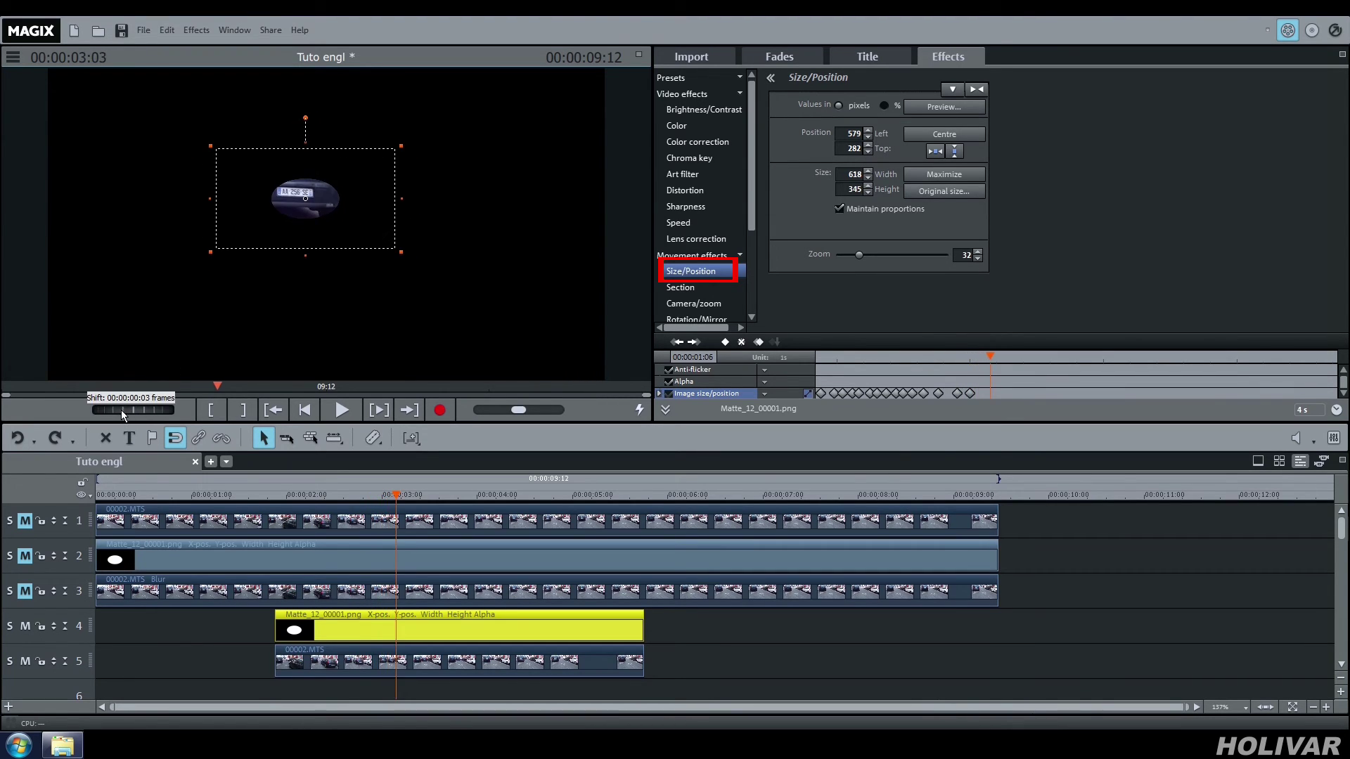
pyautogui.moveTo(306, 215); pyautogui.dragTo(291, 207)
pyautogui.moveTo(104, 407); pyautogui.dragTo(129, 398)
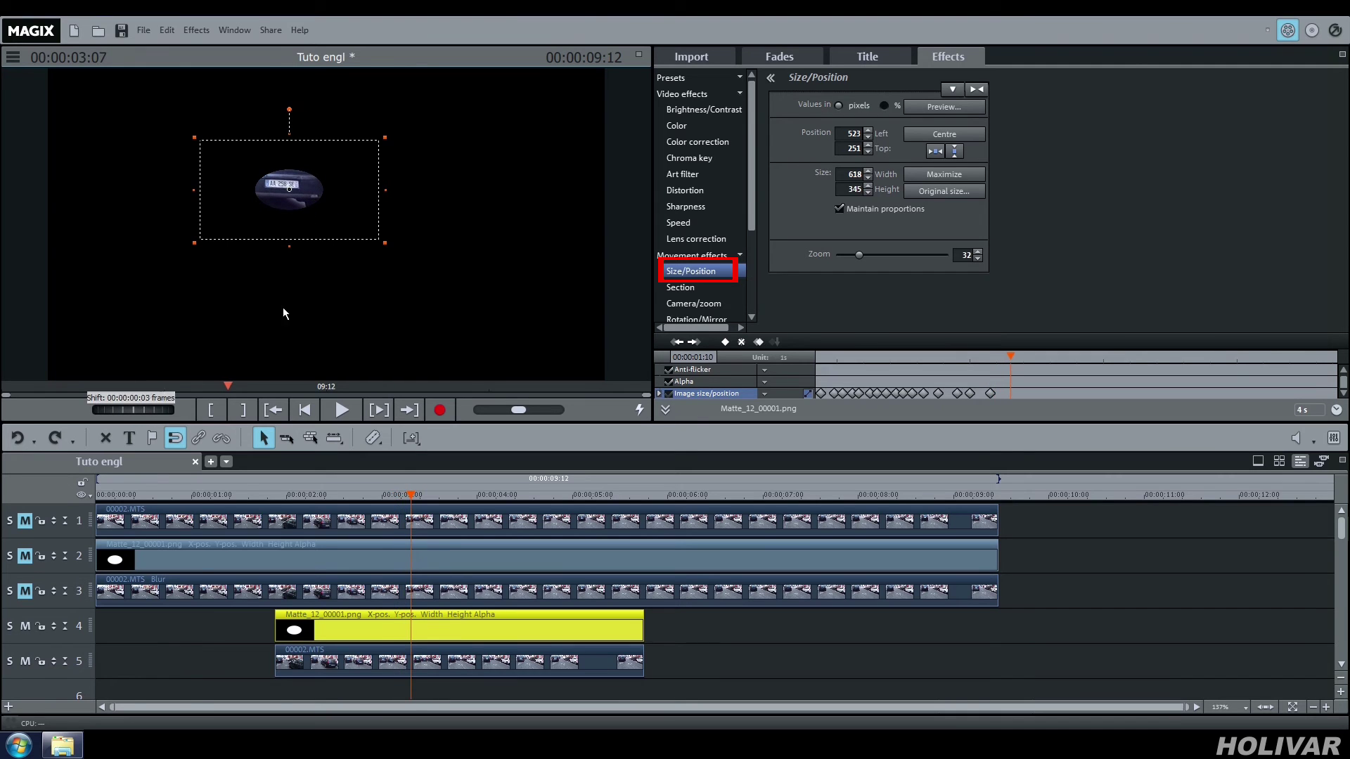
pyautogui.moveTo(383, 242); pyautogui.dragTo(364, 231)
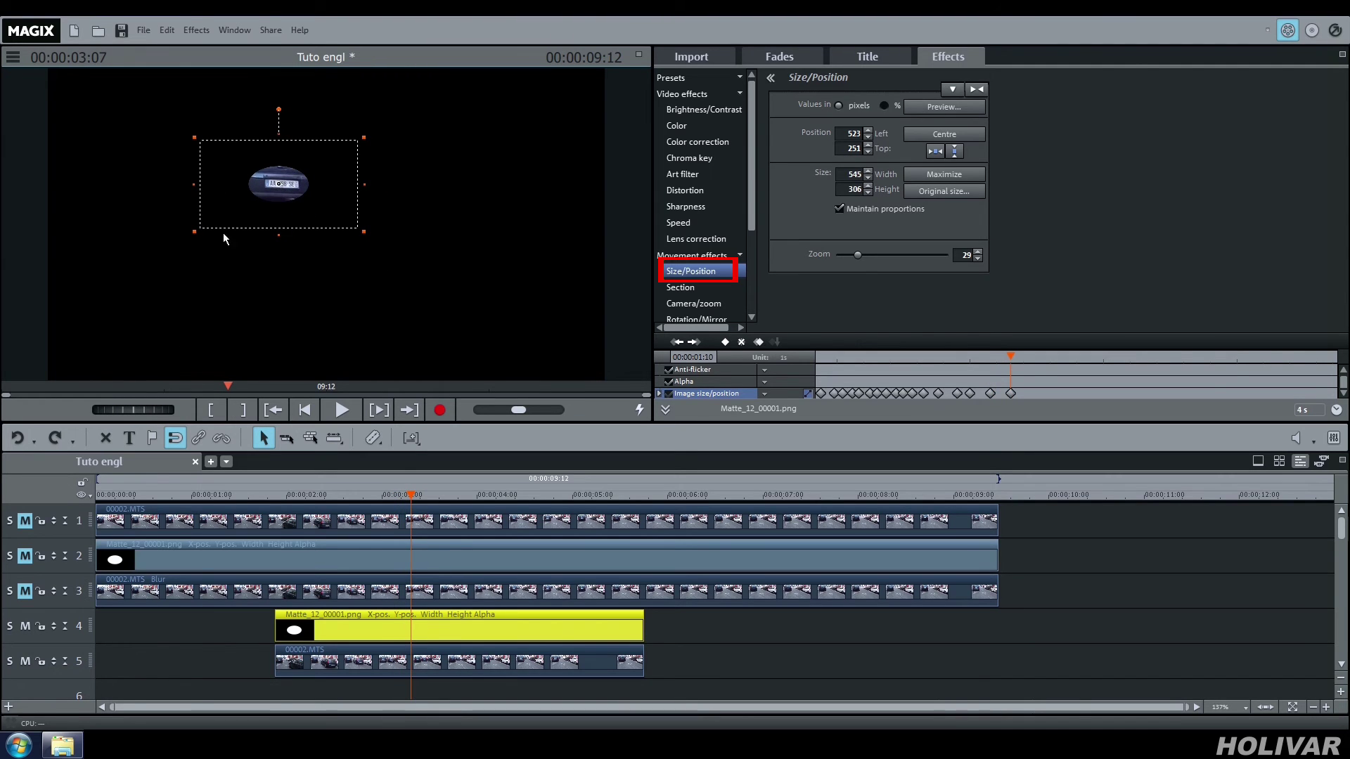
# Keep the matte on the plate up to 00:00:03:14, ending at position 521, 236 with a size of 436 × 244 pixels
pyautogui.moveTo(100, 408); pyautogui.dragTo(126, 406)
pyautogui.moveTo(289, 208); pyautogui.dragTo(291, 192)
pyautogui.moveTo(190, 136); pyautogui.dragTo(201, 141)
pyautogui.moveTo(117, 406); pyautogui.dragTo(124, 412)
pyautogui.moveTo(197, 136); pyautogui.dragTo(211, 144)
pyautogui.moveTo(308, 191); pyautogui.dragTo(285, 184)
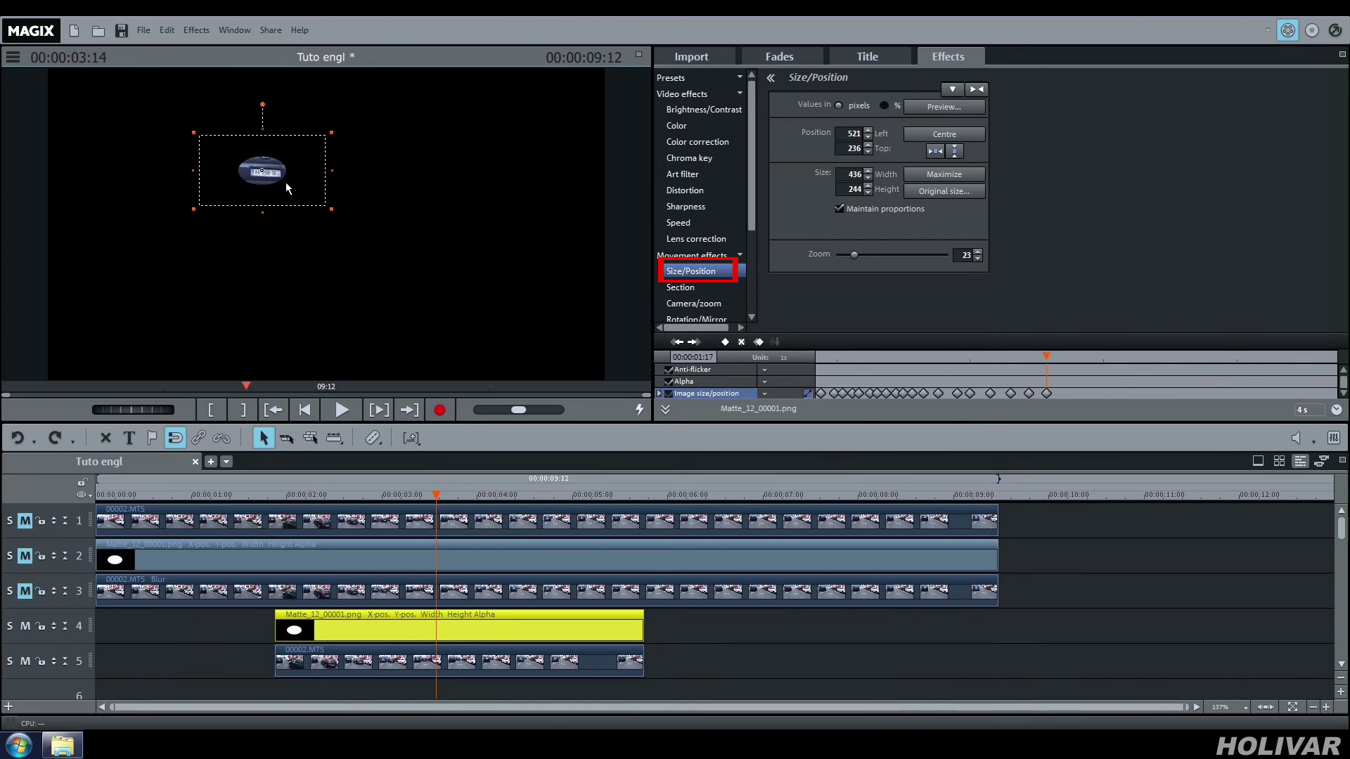
# Keyframe the matte's position at 497, 217 for 00:00:03:17 and at 478, 198 for 00:00:03:22
pyautogui.moveTo(96, 406); pyautogui.dragTo(107, 406)
pyautogui.moveTo(273, 181); pyautogui.dragTo(267, 176)
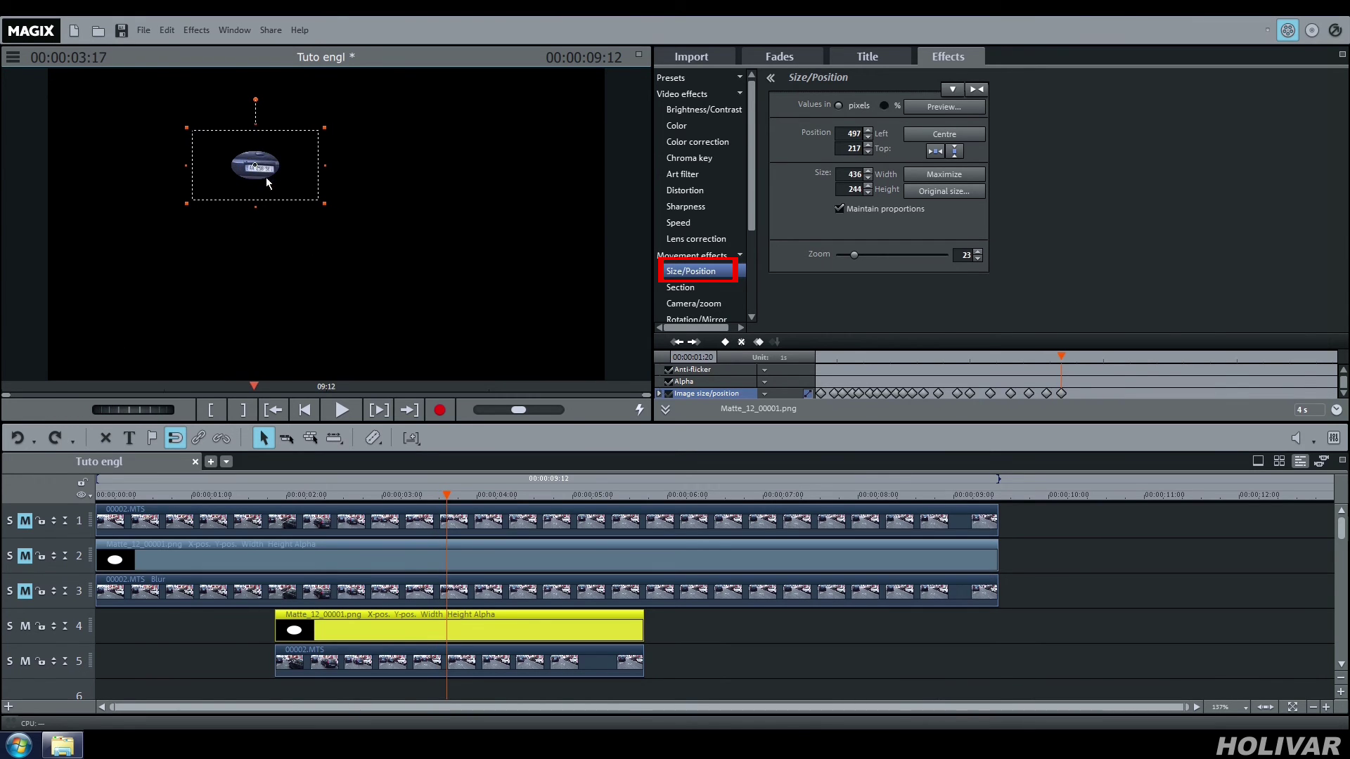
pyautogui.moveTo(115, 408); pyautogui.dragTo(128, 409)
pyautogui.moveTo(272, 189); pyautogui.dragTo(268, 180)
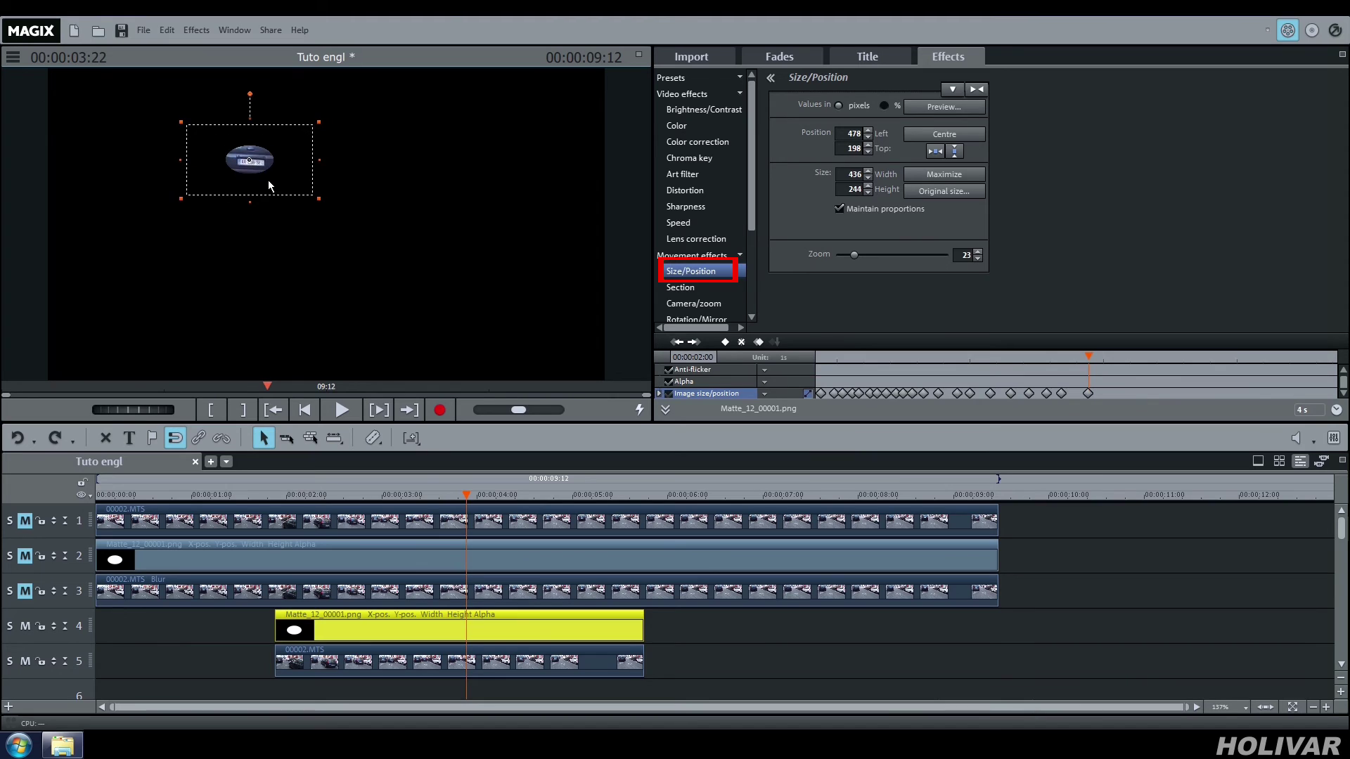
# Shrink the matte to 374 × 208 pixels around the receding plate and keyframe it at 447, 185 for 00:00:04:08
pyautogui.moveTo(115, 409); pyautogui.dragTo(128, 409)
pyautogui.moveTo(267, 181); pyautogui.dragTo(255, 174)
pyautogui.moveTo(175, 126); pyautogui.dragTo(184, 128)
pyautogui.moveTo(102, 410); pyautogui.dragTo(116, 413)
pyautogui.moveTo(260, 173); pyautogui.dragTo(251, 169)
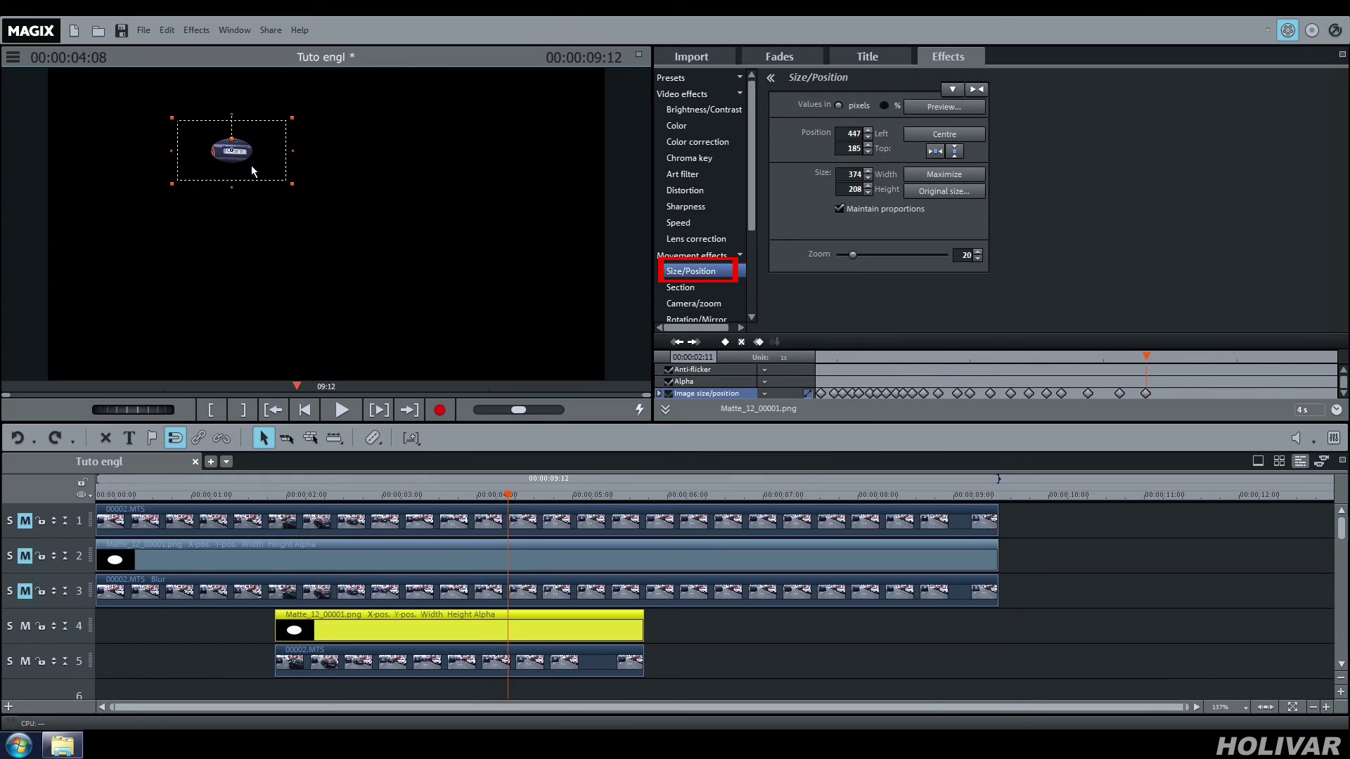
# Continue tracking the plate to 00:00:05:00, keyframing the matte there at 434, 148 with a size of 316 × 175 pixels
pyautogui.moveTo(108, 406); pyautogui.dragTo(124, 402)
pyautogui.moveTo(260, 169); pyautogui.dragTo(251, 158)
pyautogui.moveTo(111, 404); pyautogui.dragTo(138, 415)
pyautogui.moveTo(252, 155); pyautogui.dragTo(245, 150)
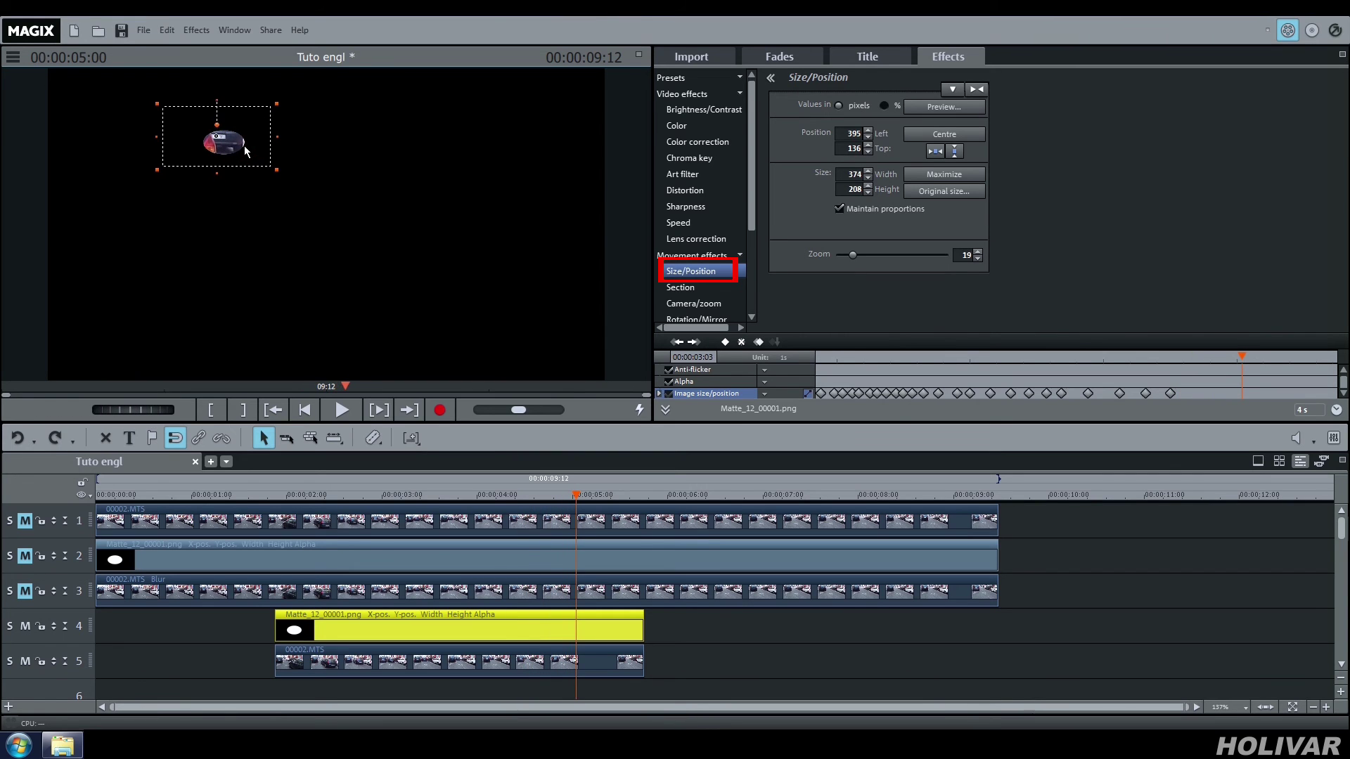
pyautogui.moveTo(156, 105); pyautogui.dragTo(169, 109)
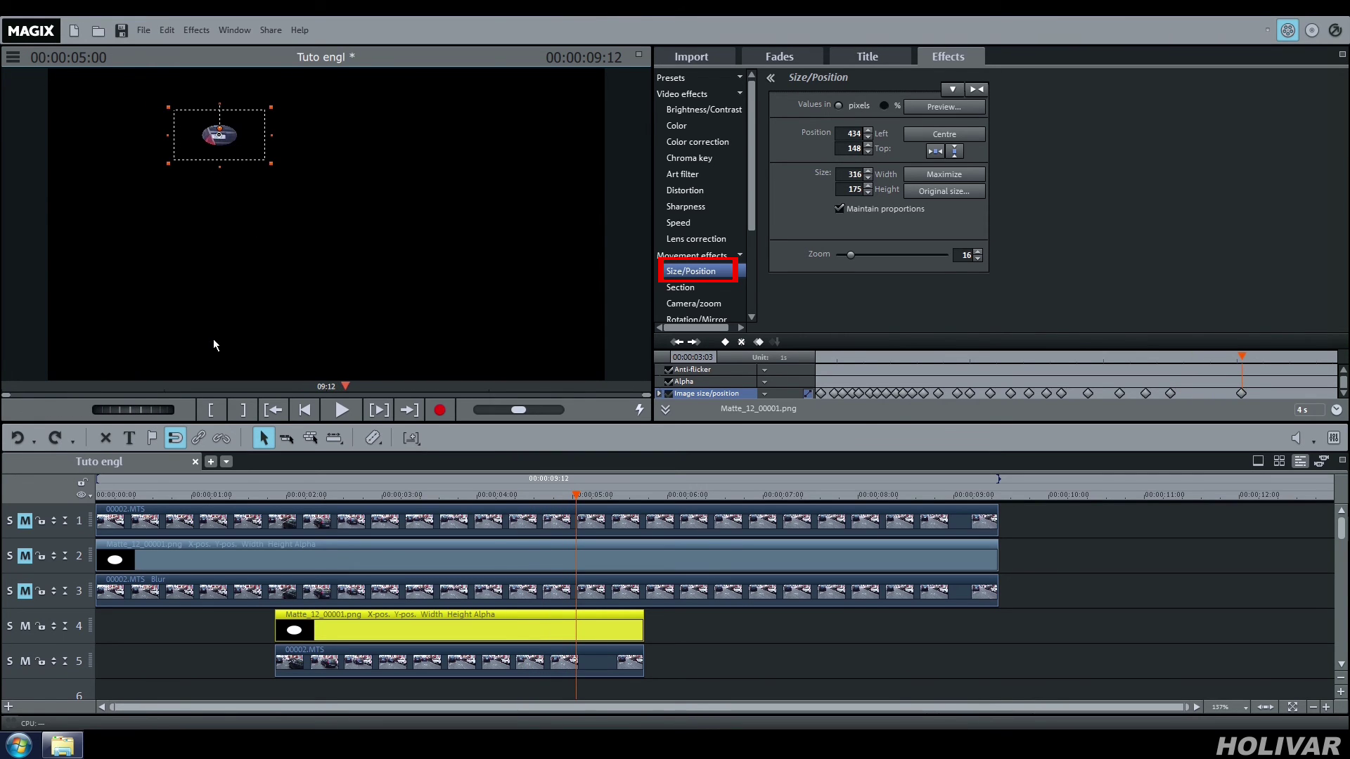
# Shrink the matte to 233 × 130 pixels, tilt it clockwise over the plate, and keyframe it at 452, 148 for 00:00:05:09
pyautogui.moveTo(103, 412); pyautogui.dragTo(134, 411)
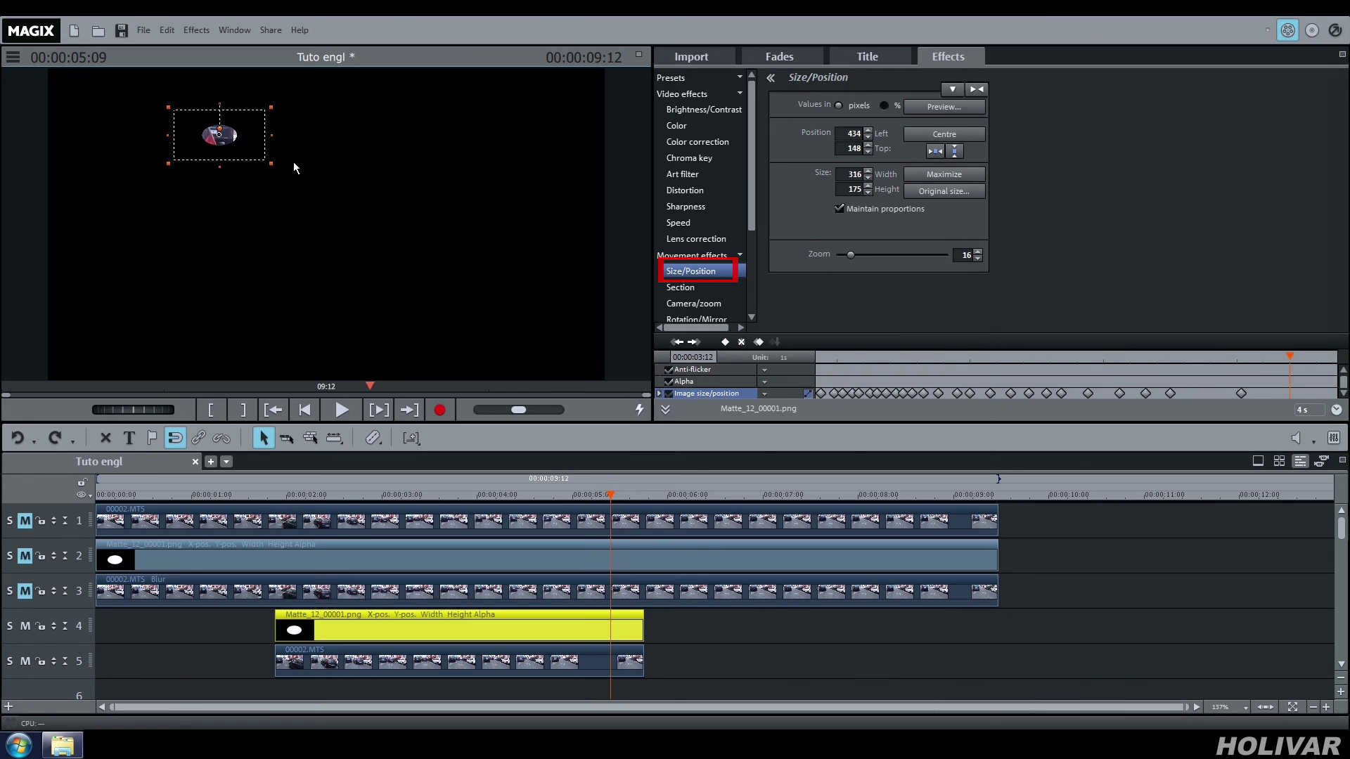
pyautogui.moveTo(263, 159); pyautogui.dragTo(240, 146)
pyautogui.click(216, 135)
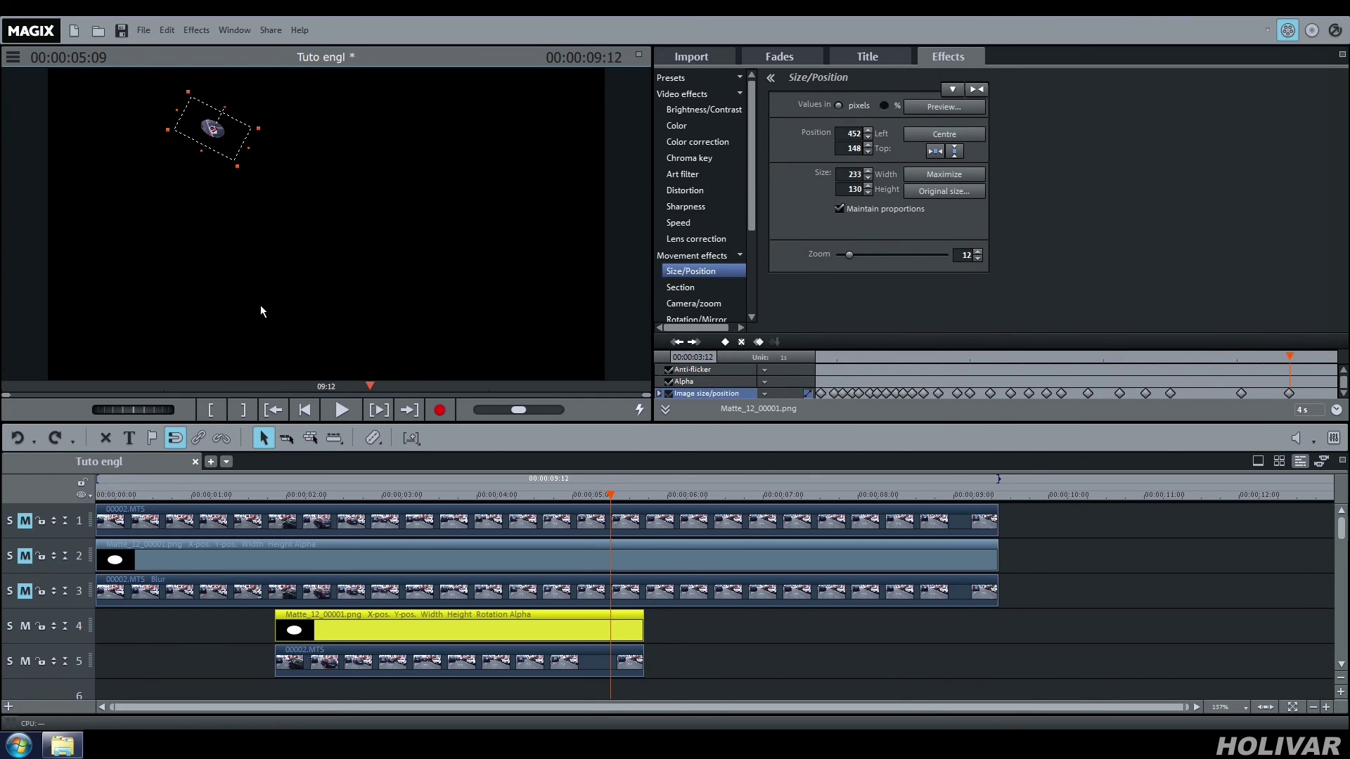
# Check the matte at 00:00:05:20 and play back the moving car's plate tracking from 00:00:01:22
pyautogui.moveTo(115, 413); pyautogui.dragTo(157, 419)
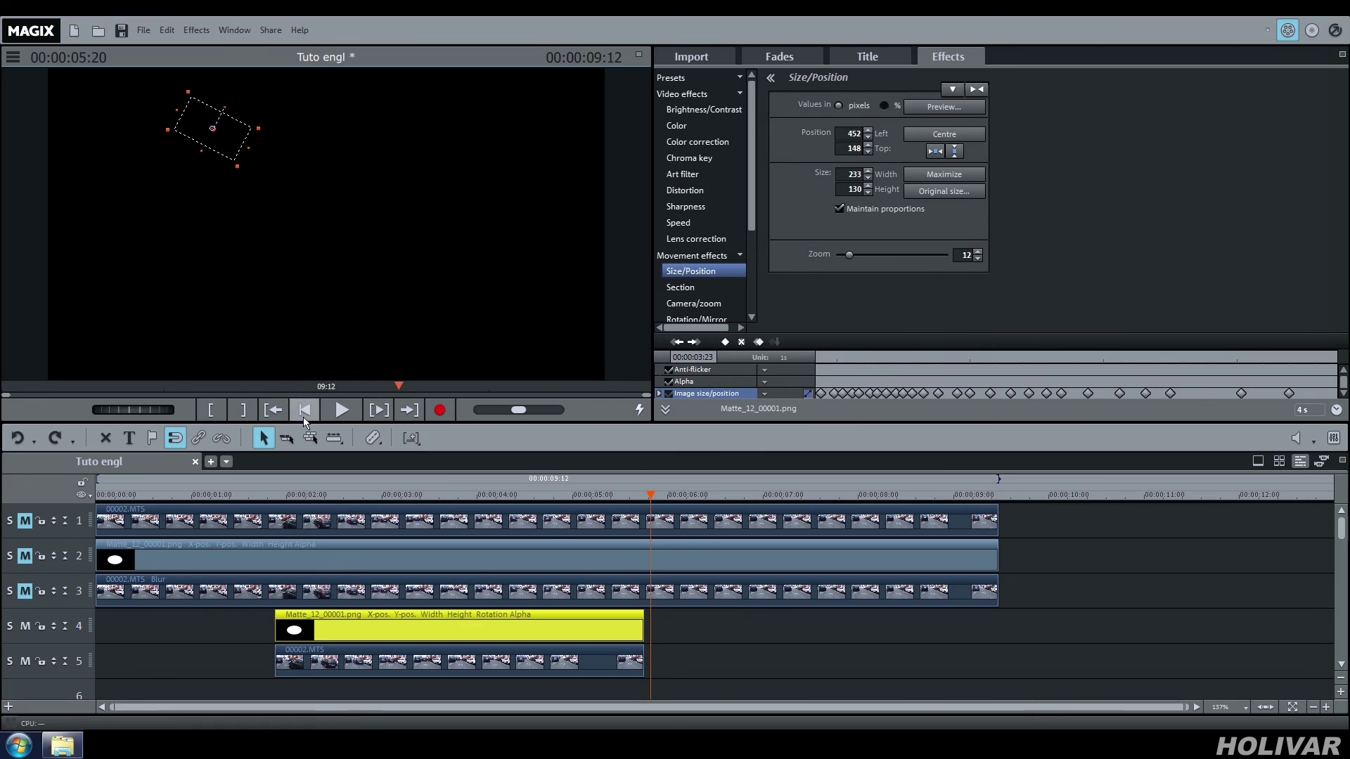
pyautogui.click(275, 497)
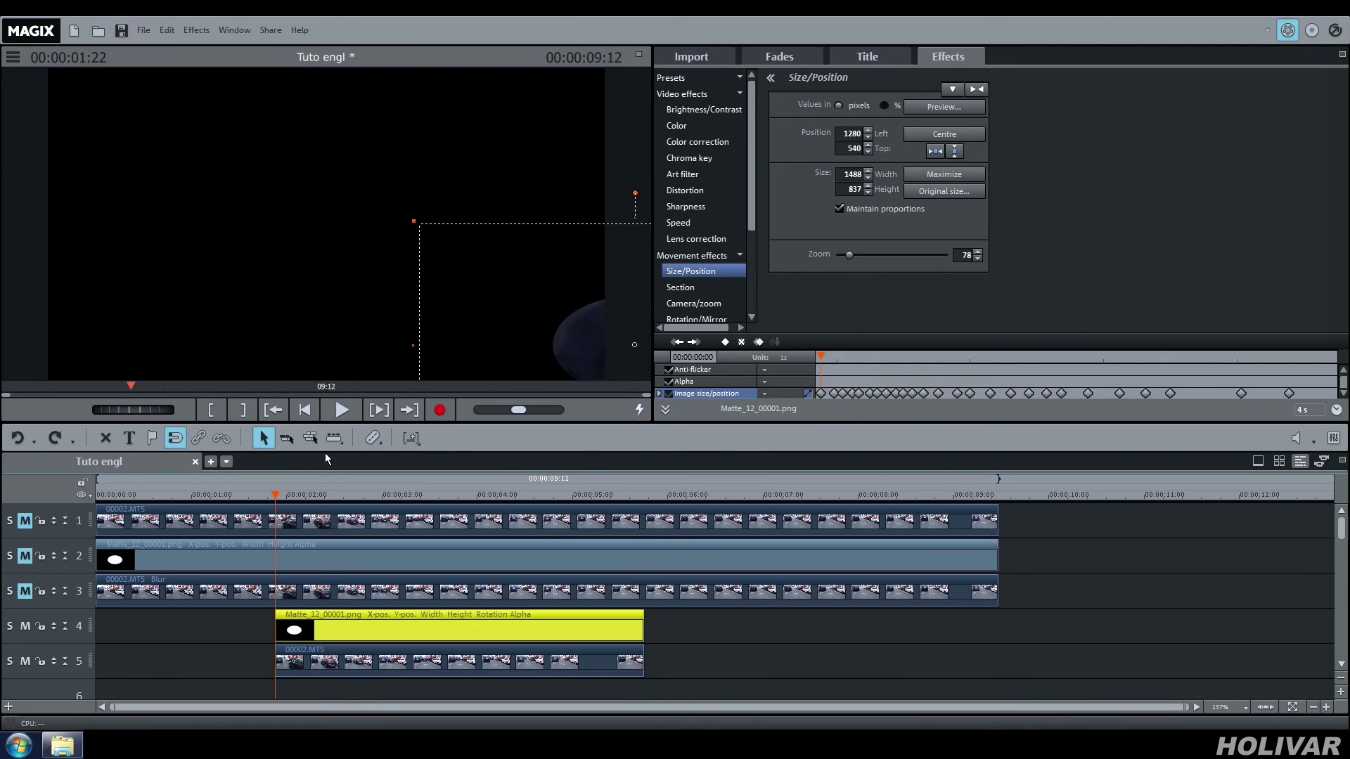
pyautogui.click(342, 412)
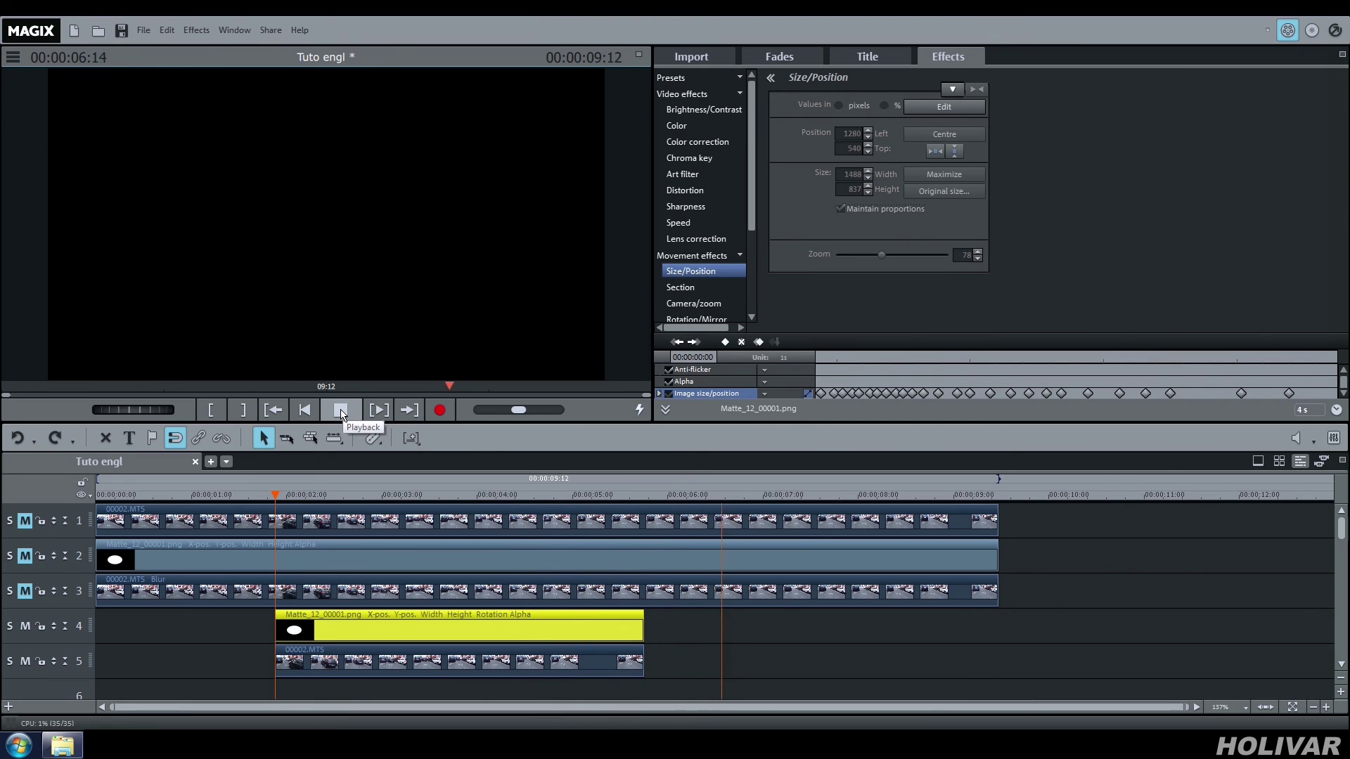
pyautogui.click(341, 412)
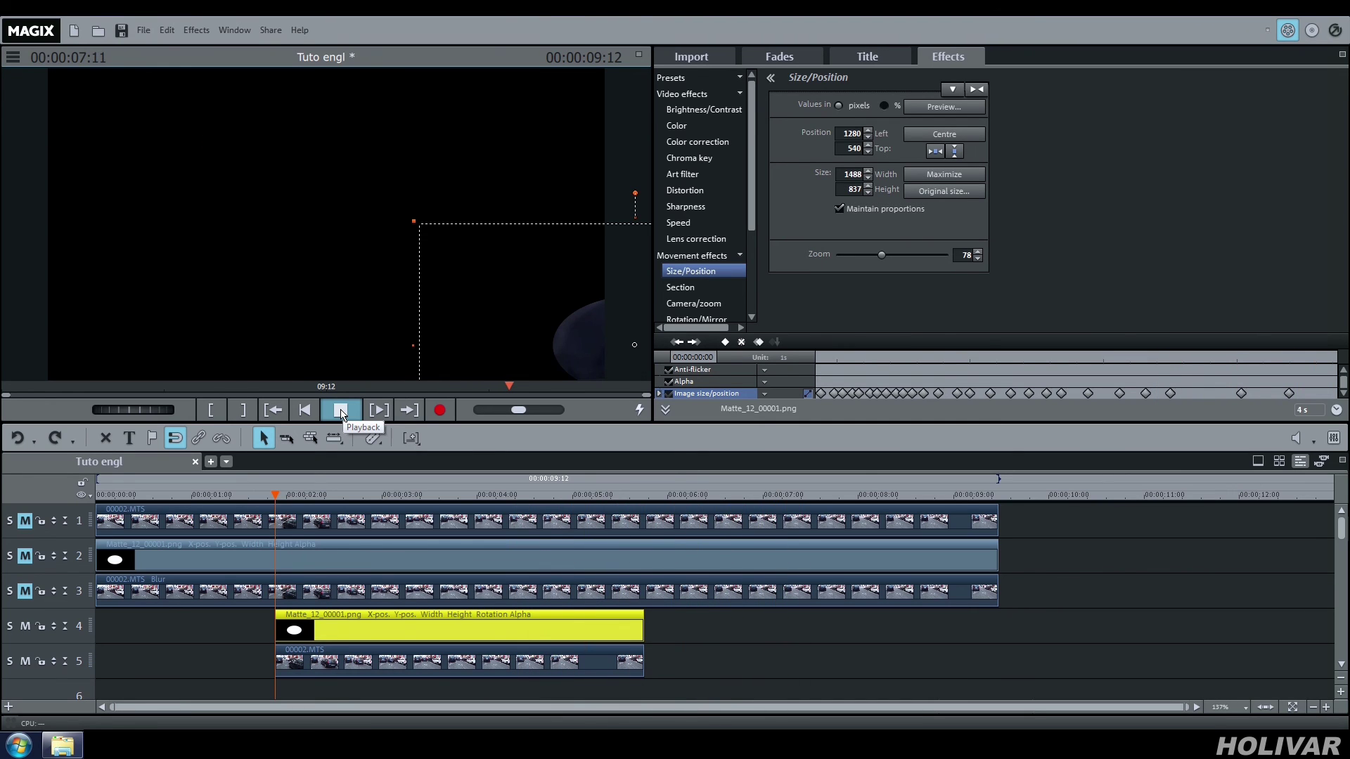
# Apply an artistic blur of 6 to the video clip on track 5, previewing it at 00:00:02:18
pyautogui.click(352, 662)
pyautogui.click(355, 496)
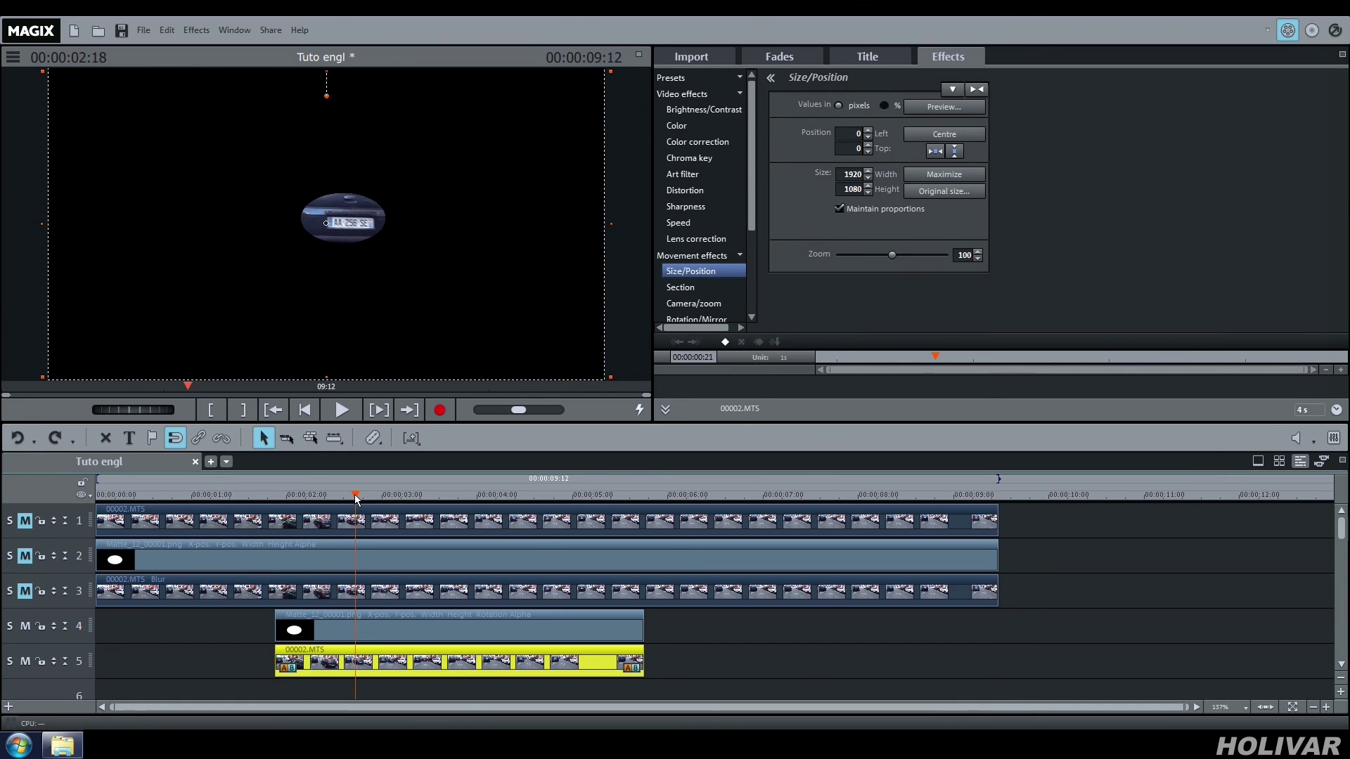
pyautogui.click(696, 207)
pyautogui.click(843, 230)
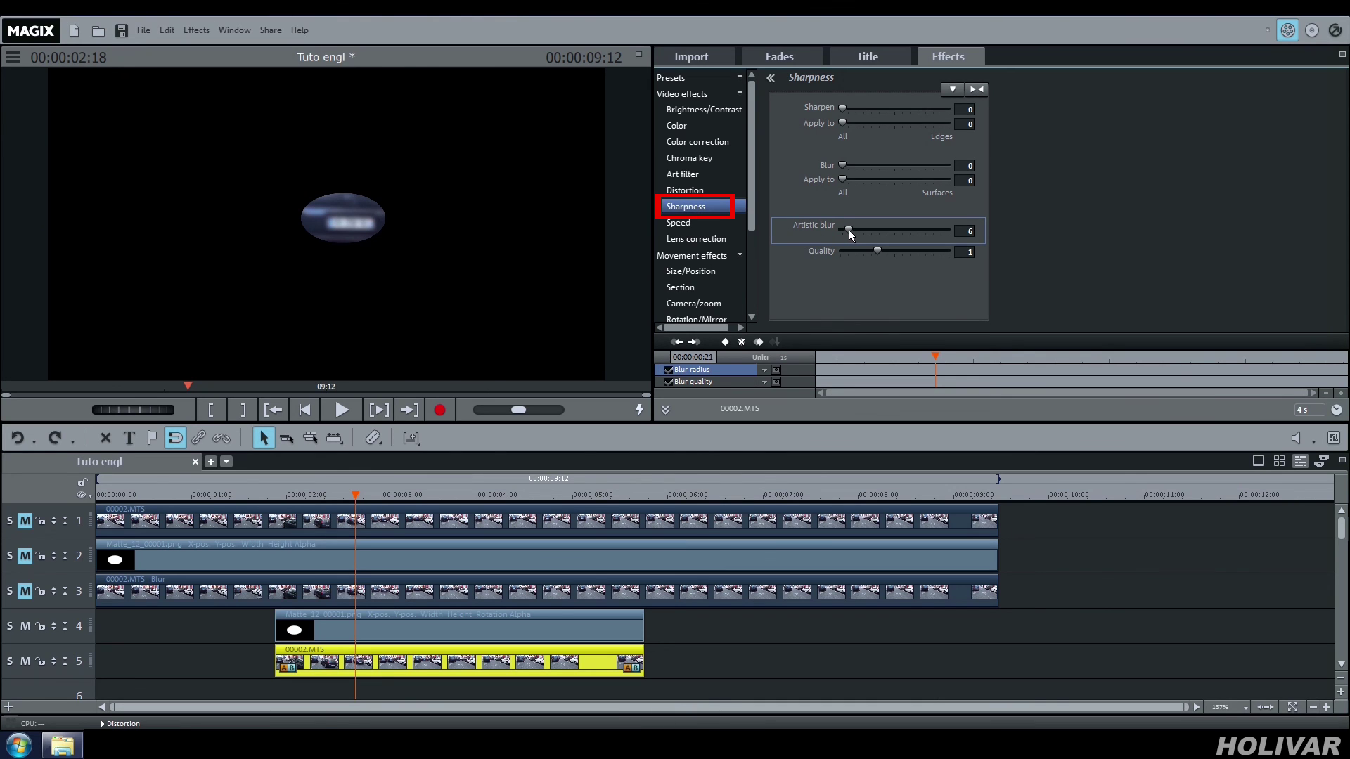
# Unmute tracks 3, 2 and 1 and play the combined video from the beginning
pyautogui.click(24, 594)
pyautogui.click(27, 559)
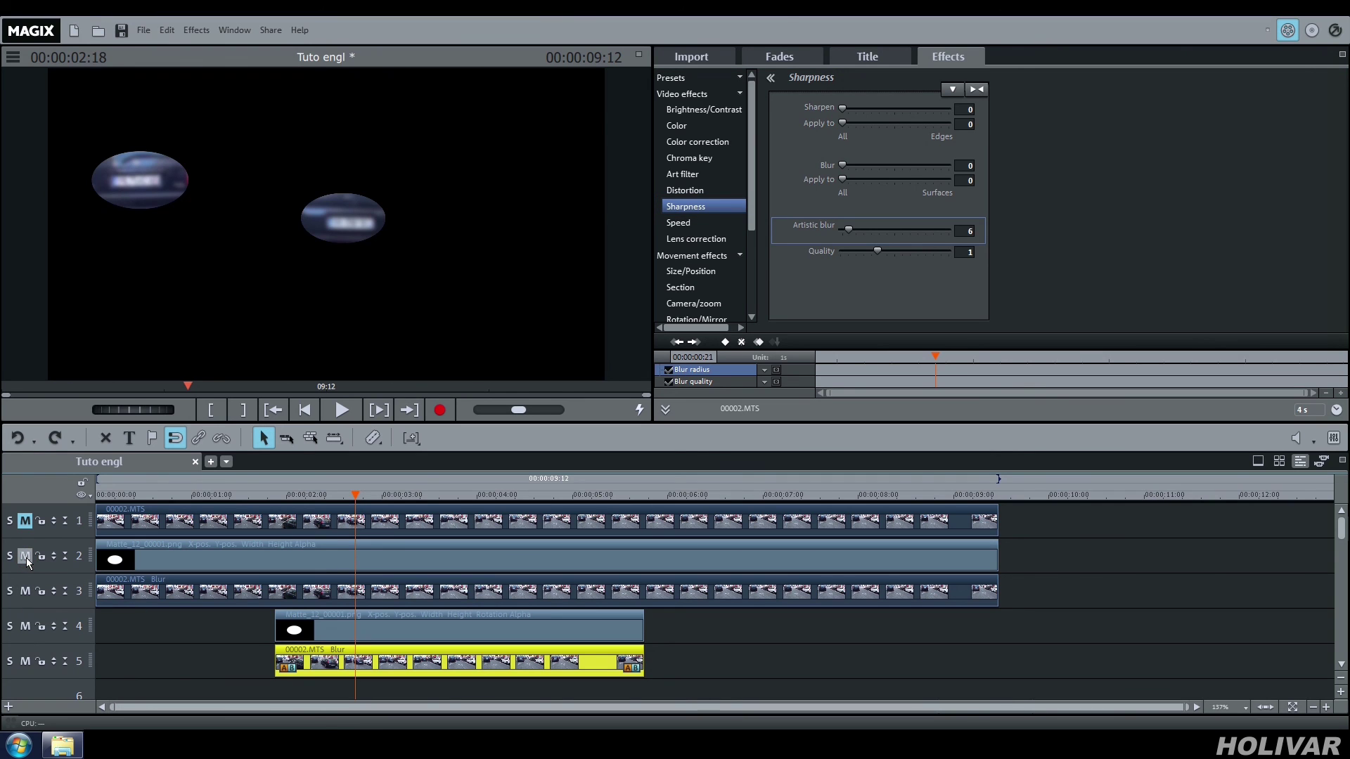
pyautogui.click(28, 526)
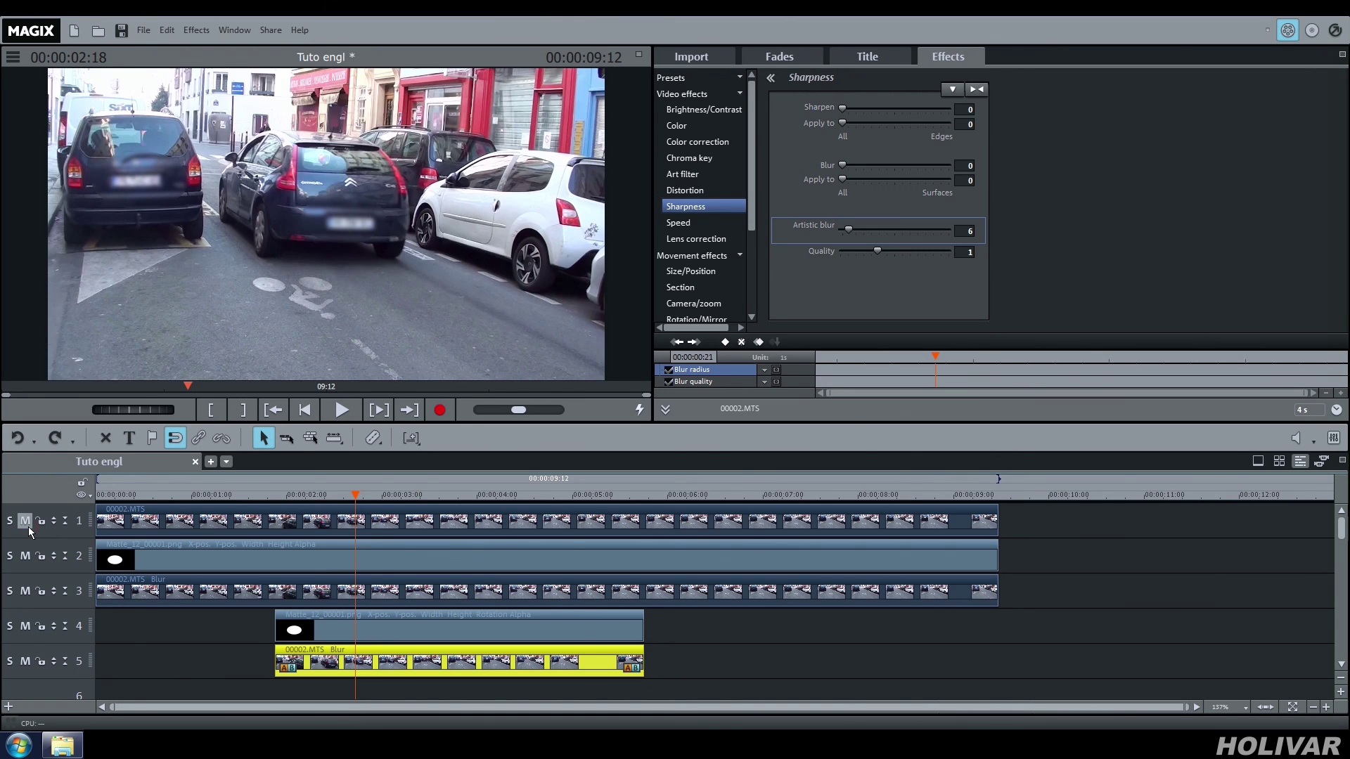
pyautogui.click(308, 410)
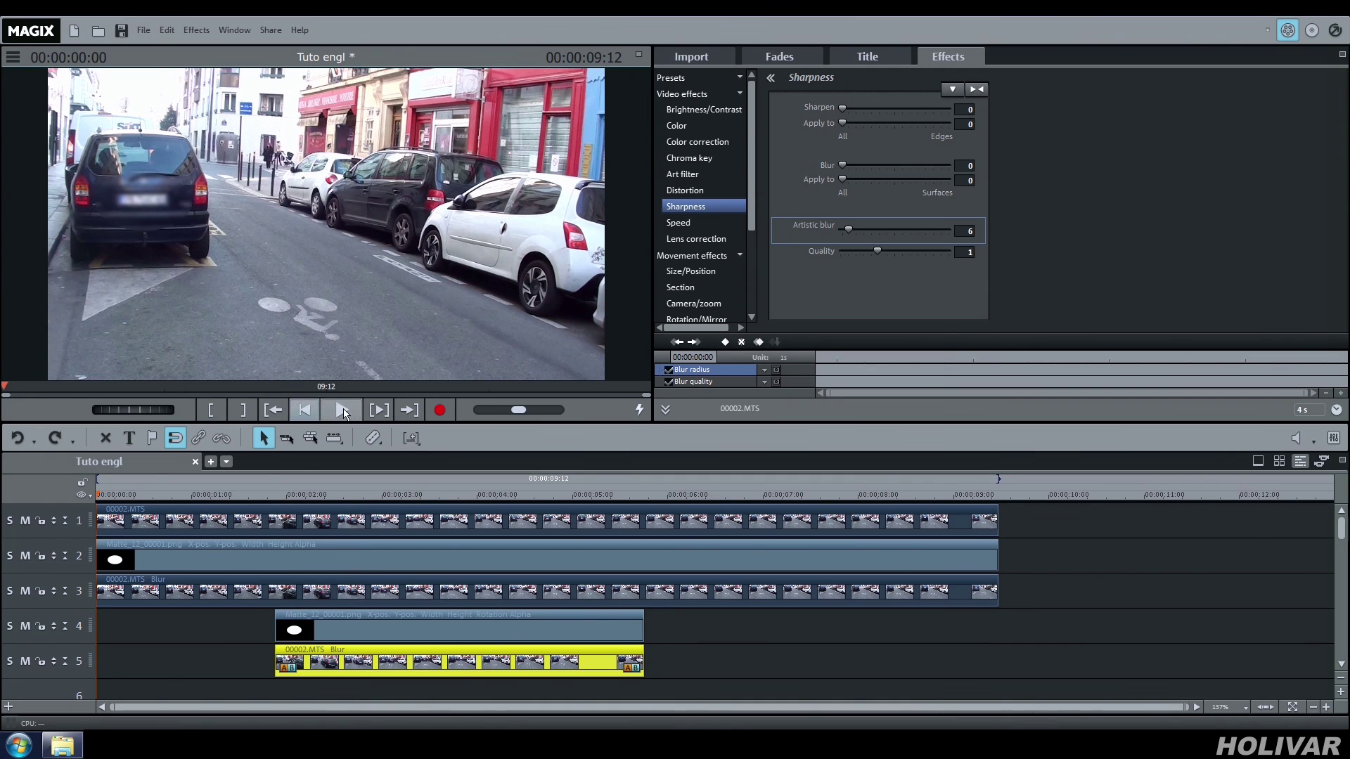
pyautogui.click(345, 410)
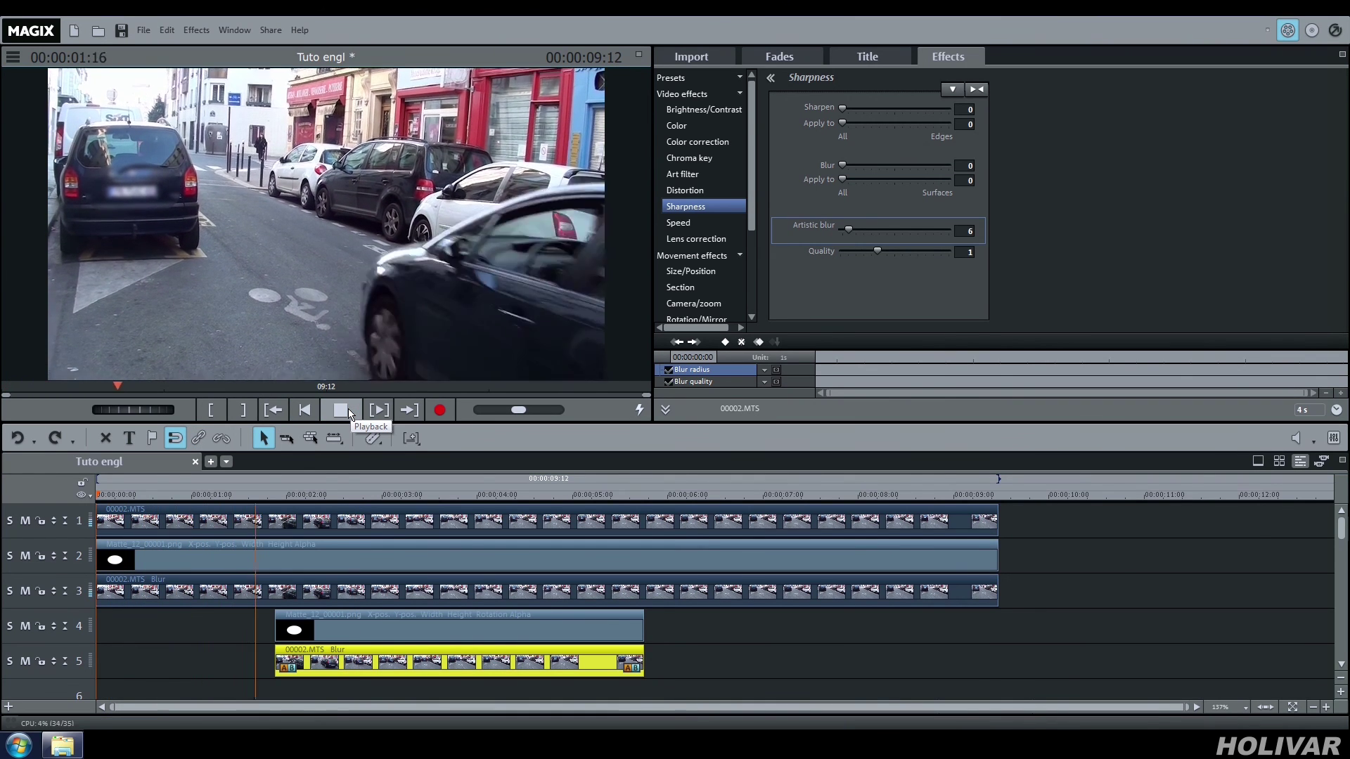